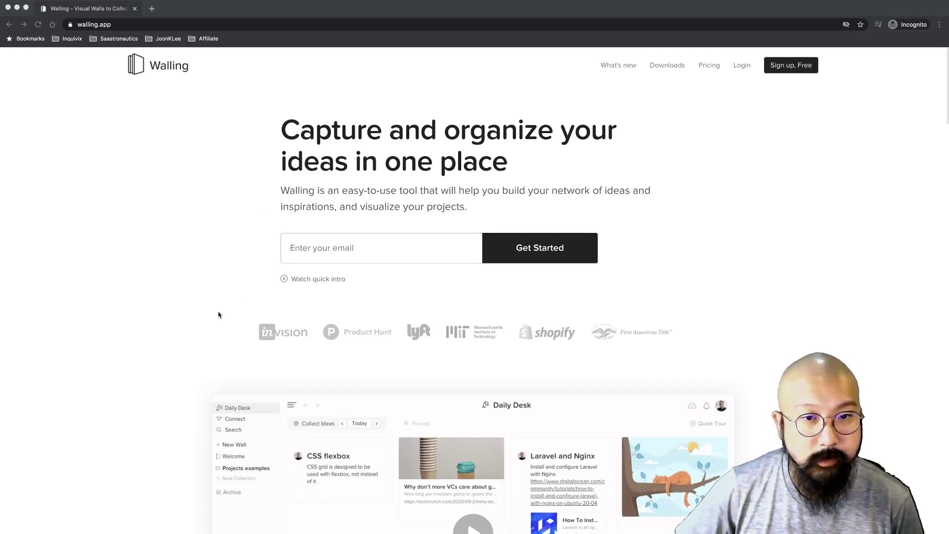
Scroll down the walling.app landing page to its product demo.
{"action": "scroll", "coordinate": [216, 314], "scroll_direction": "down", "scroll_amount": 2}
Scroll through the landing page and play the product demo video.
{"action": "scroll", "coordinate": [209, 316], "scroll_direction": "down", "scroll_amount": 8}
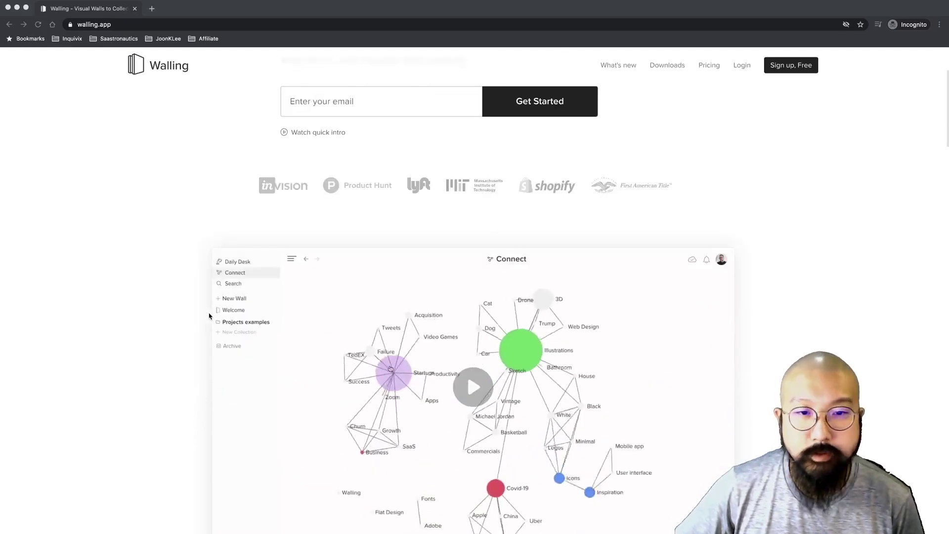
{"action": "scroll", "coordinate": [209, 317], "scroll_direction": "down", "scroll_amount": 2}
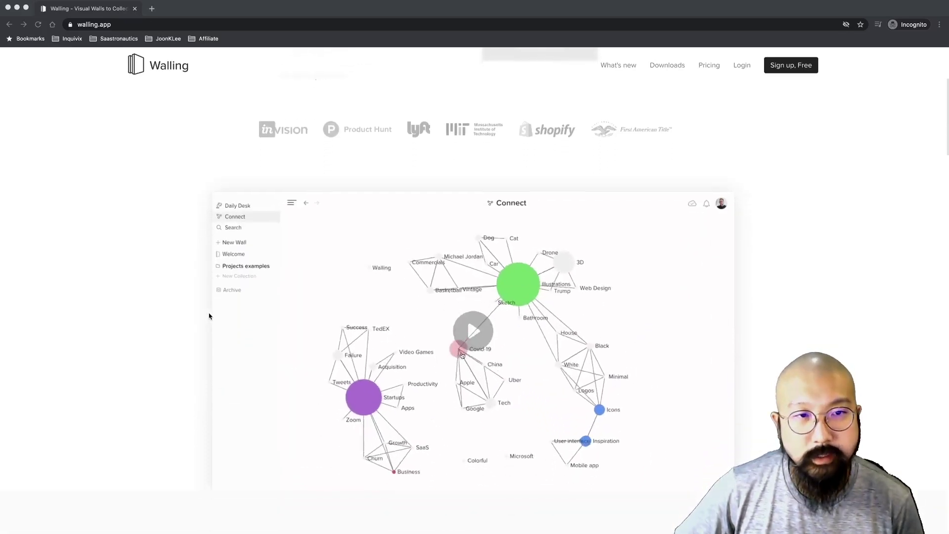
{"action": "scroll", "coordinate": [201, 326], "scroll_direction": "up", "scroll_amount": 10}
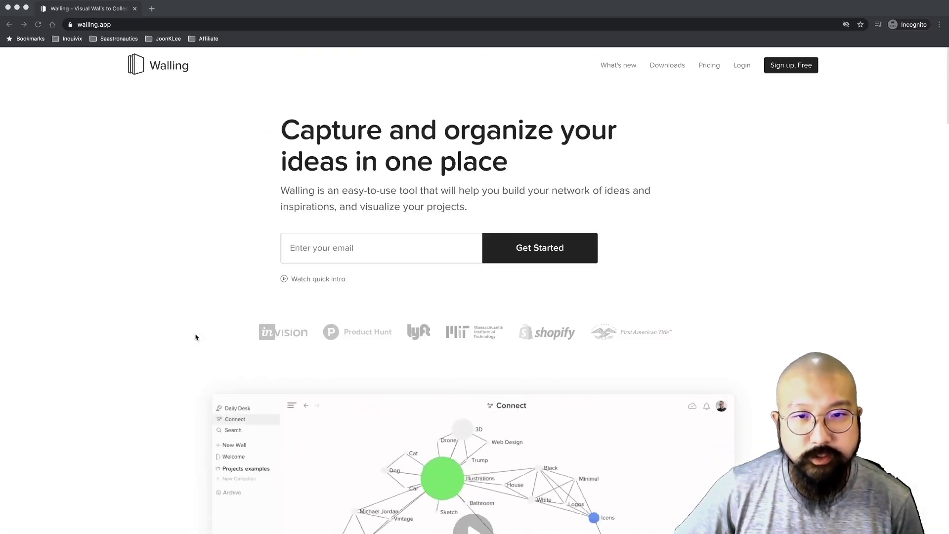
{"action": "scroll", "coordinate": [196, 335], "scroll_direction": "down", "scroll_amount": 9}
{"action": "scroll", "coordinate": [195, 336], "scroll_direction": "down", "scroll_amount": 3}
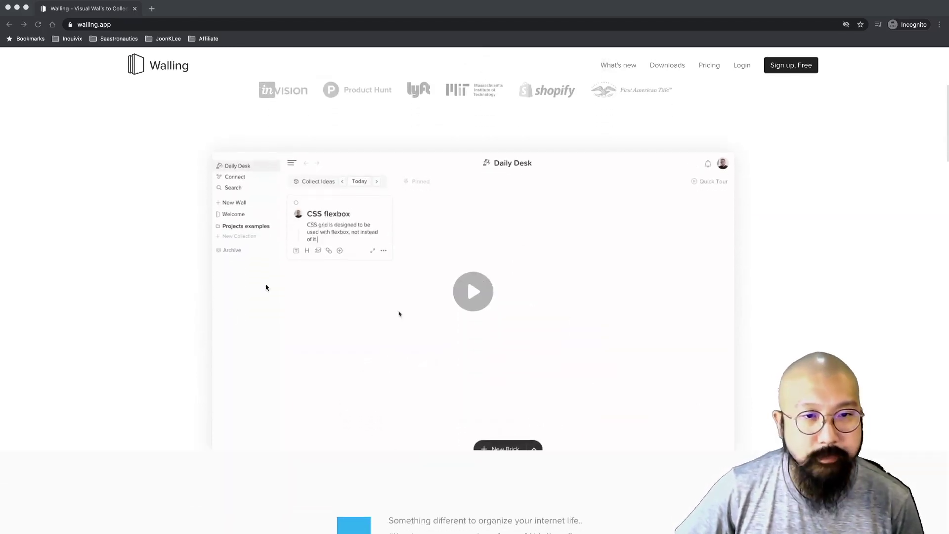
{"action": "scroll", "coordinate": [216, 358], "scroll_direction": "down", "scroll_amount": 1}
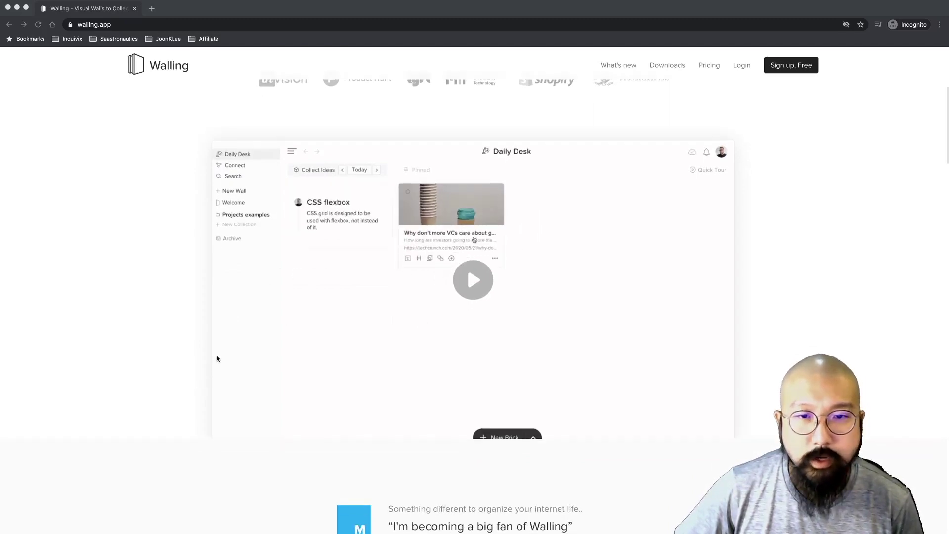
{"action": "left_click", "coordinate": [444, 276]}
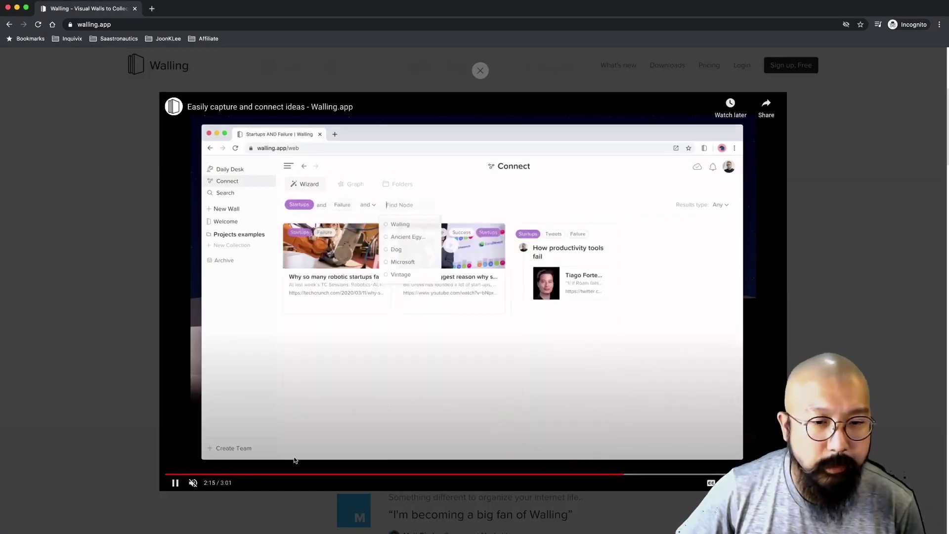
Rewind the demo to the Connect graph, pause it, and switch to the Walling desktop app.
{"action": "left_click", "coordinate": [588, 475]}
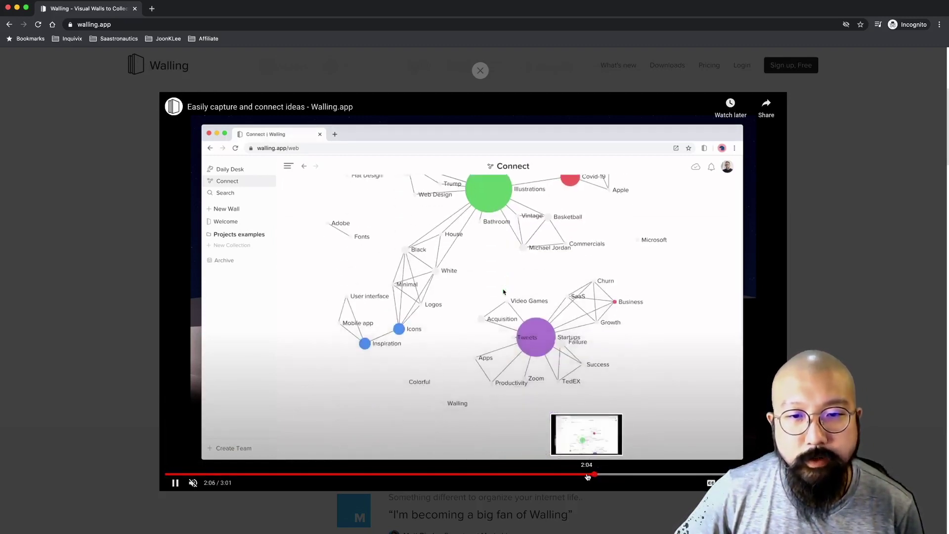
{"action": "left_click", "coordinate": [586, 475]}
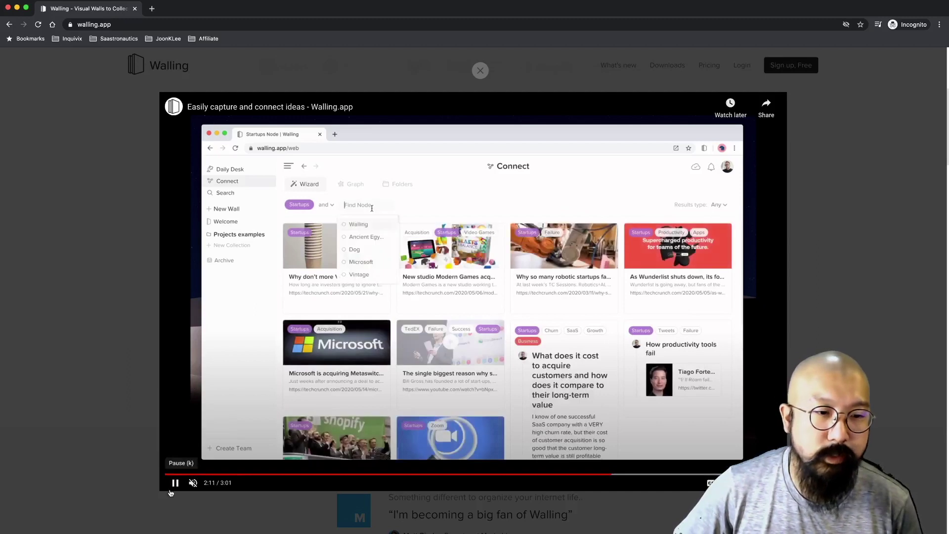
{"action": "left_click", "coordinate": [170, 492]}
{"action": "key", "text": "super+Tab"}
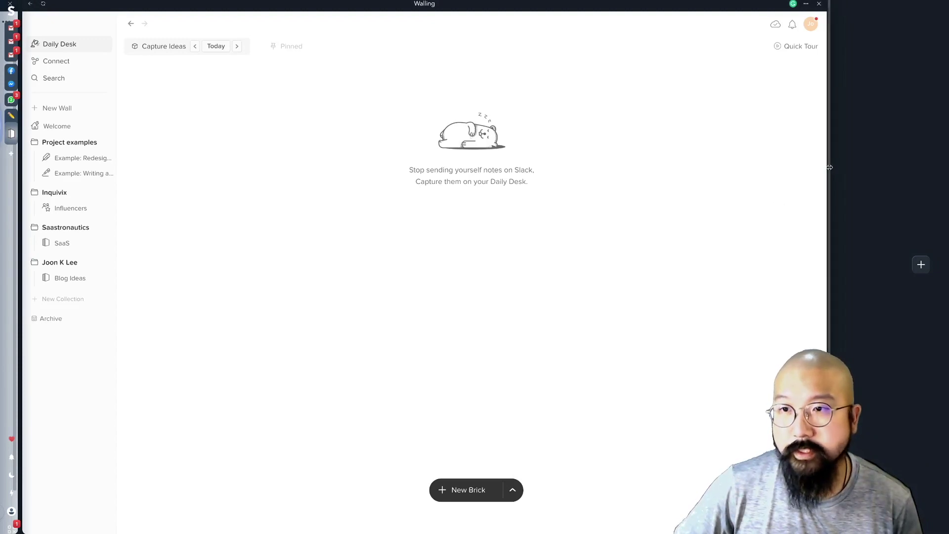
Widen the app window and open the Welcome wall with its Get started bricks.
{"action": "left_click_drag", "start_coordinate": [829, 167], "coordinate": [940, 174]}
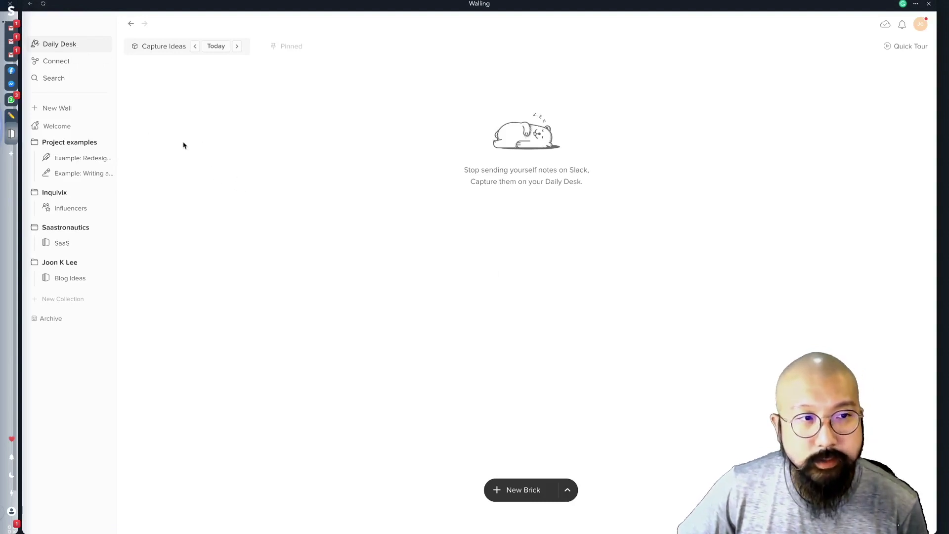
{"action": "left_click", "coordinate": [69, 130]}
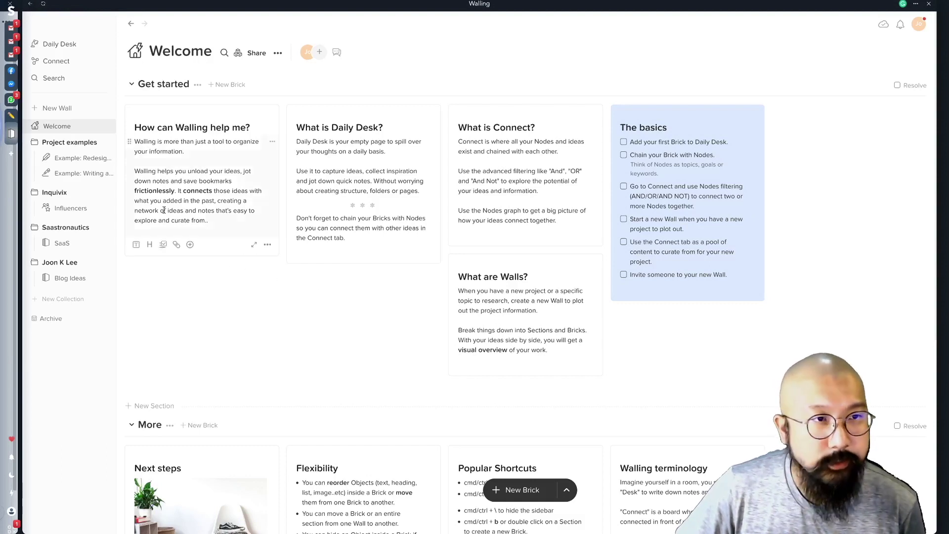
Return to Today's empty Daily Desk from the sidebar.
{"action": "left_click", "coordinate": [80, 45]}
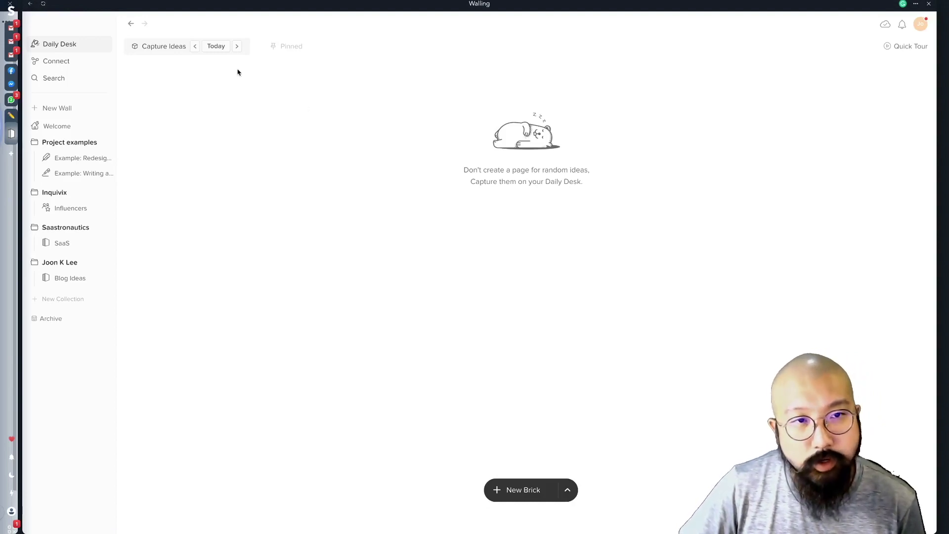
Create two side-by-side bricks on the Daily Desk and focus the first brick's heading.
{"action": "double_click", "coordinate": [336, 146]}
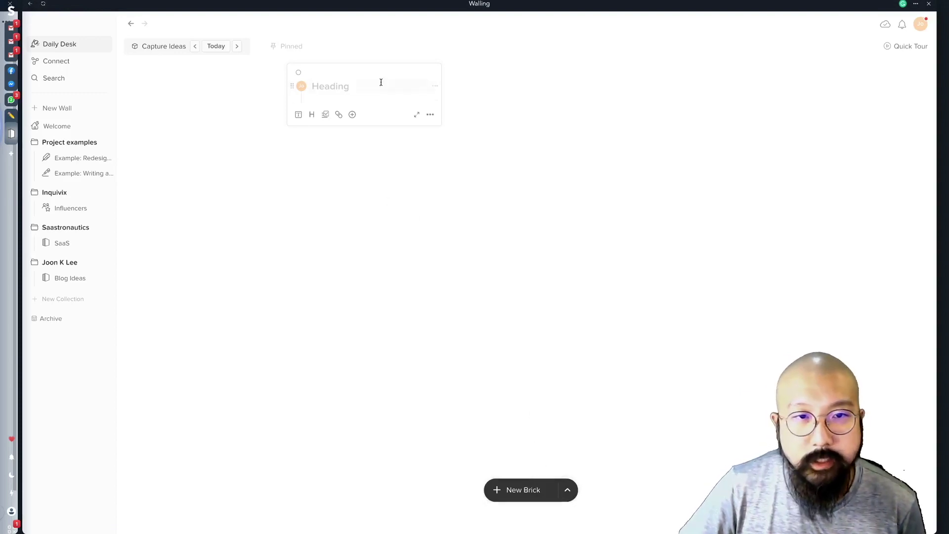
{"action": "double_click", "coordinate": [565, 89]}
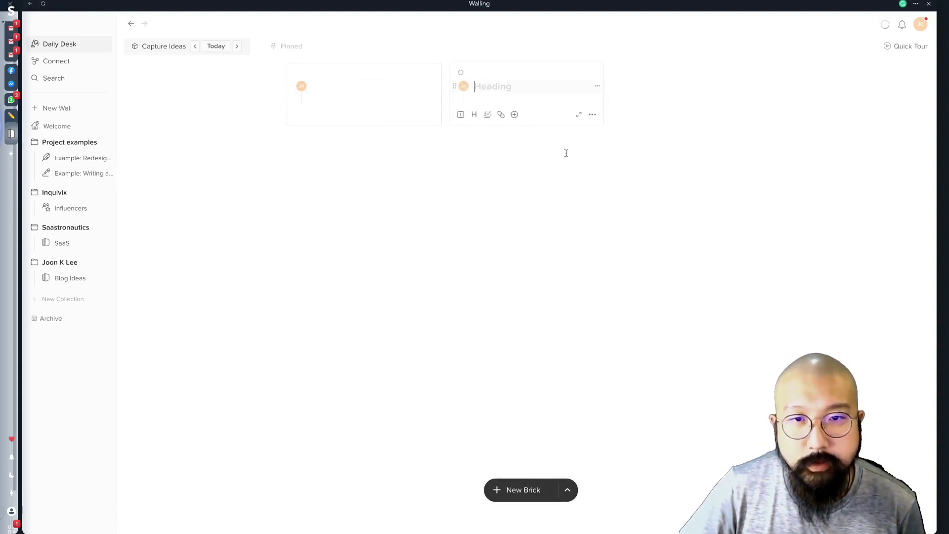
{"action": "left_click", "coordinate": [387, 89]}
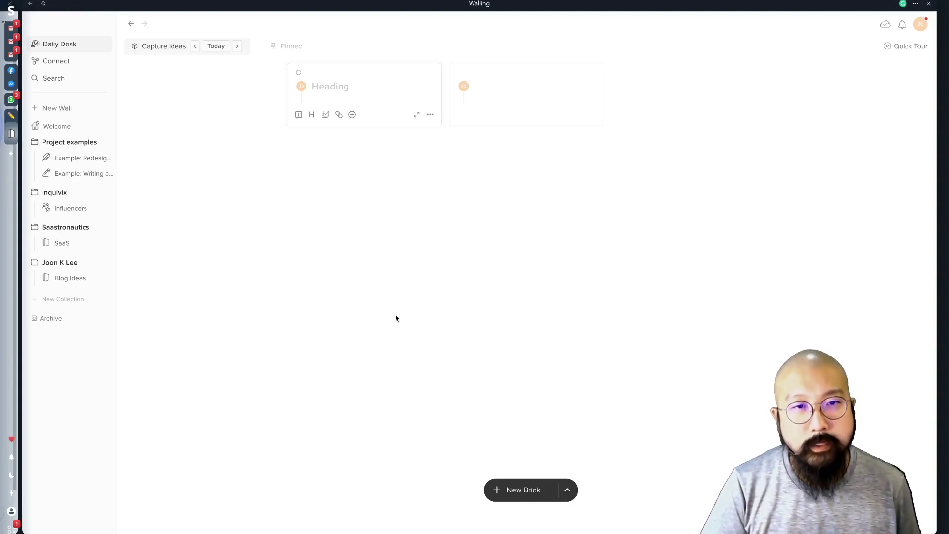
Paste the inquivix.com link into the first brick, with 'Best Agency' and 'Buy my services.' above it.
{"action": "type", "text": "https://www.inquivix.com"}
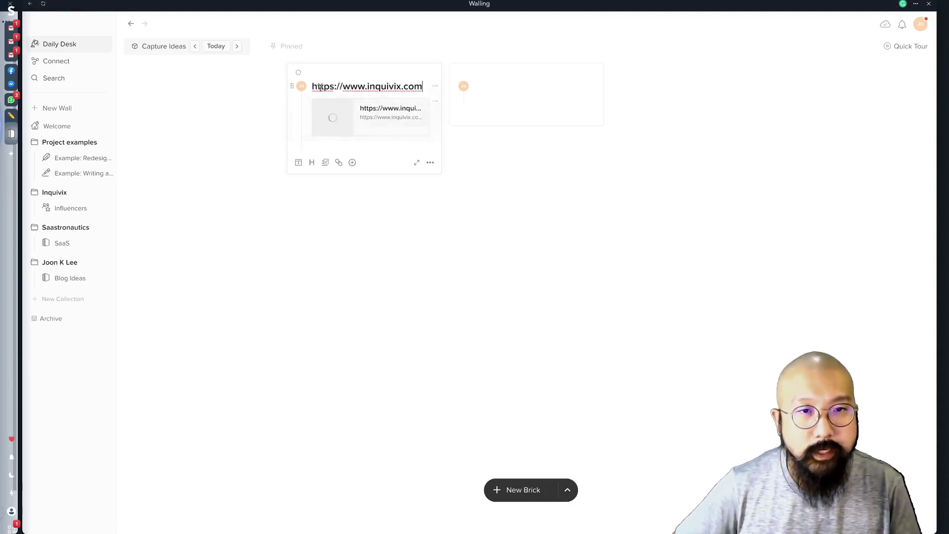
{"action": "key", "text": "Return"}
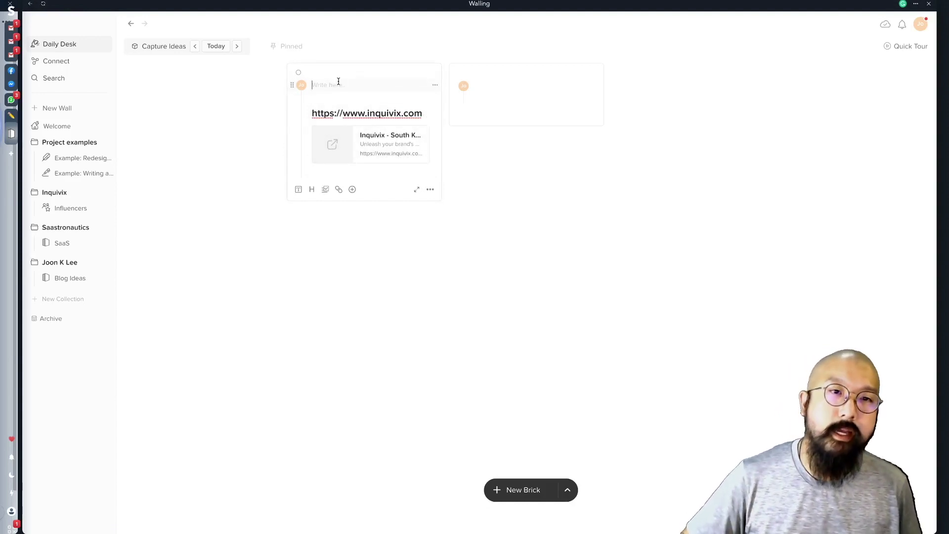
{"action": "type", "text": "B"}
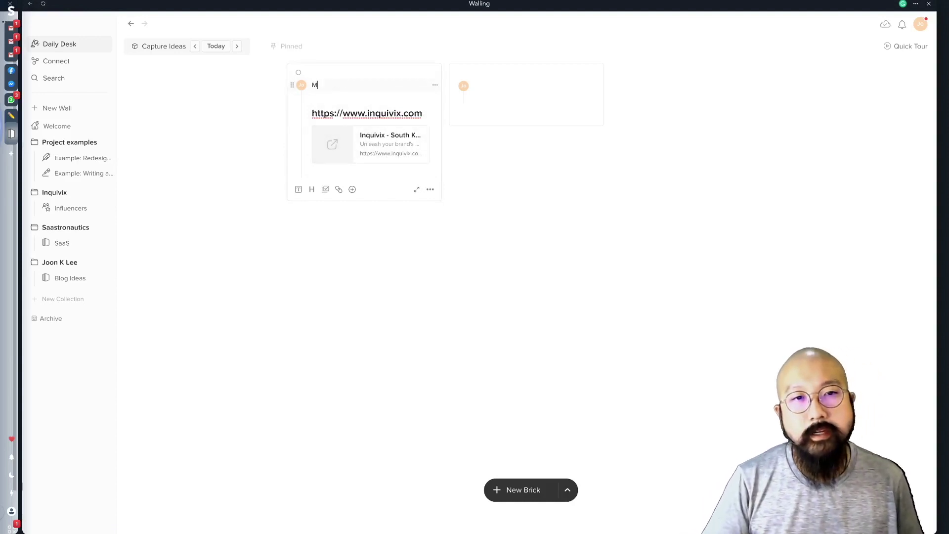
{"action": "type", "text": "est Agency A"}
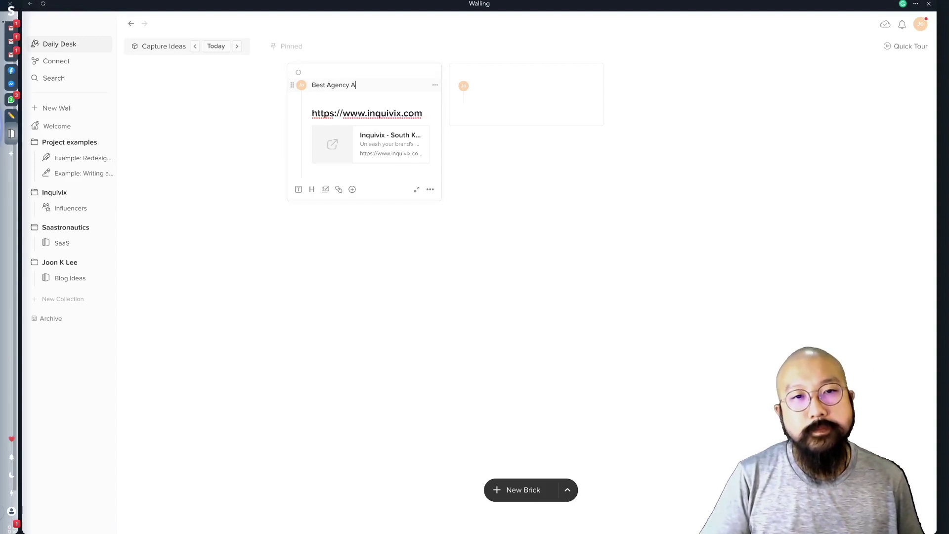
{"action": "key", "text": "Return"}
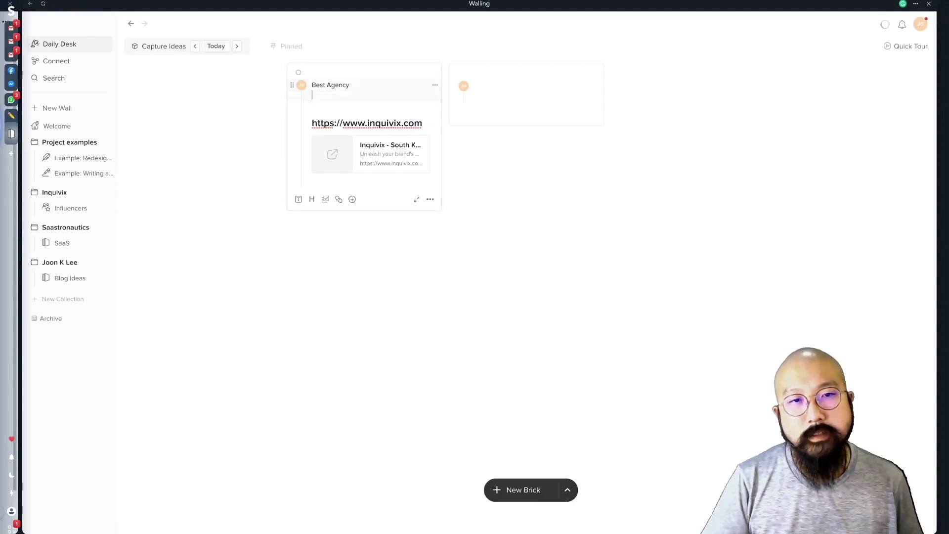
{"action": "type", "text": "Buy my sergice"}
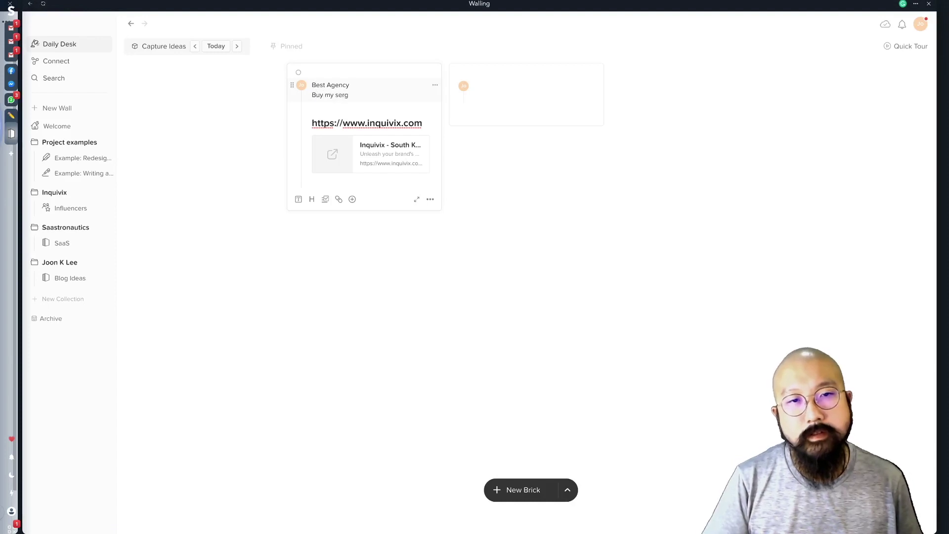
{"action": "key", "text": "BackSpace"}
{"action": "type", "text": "vices."}
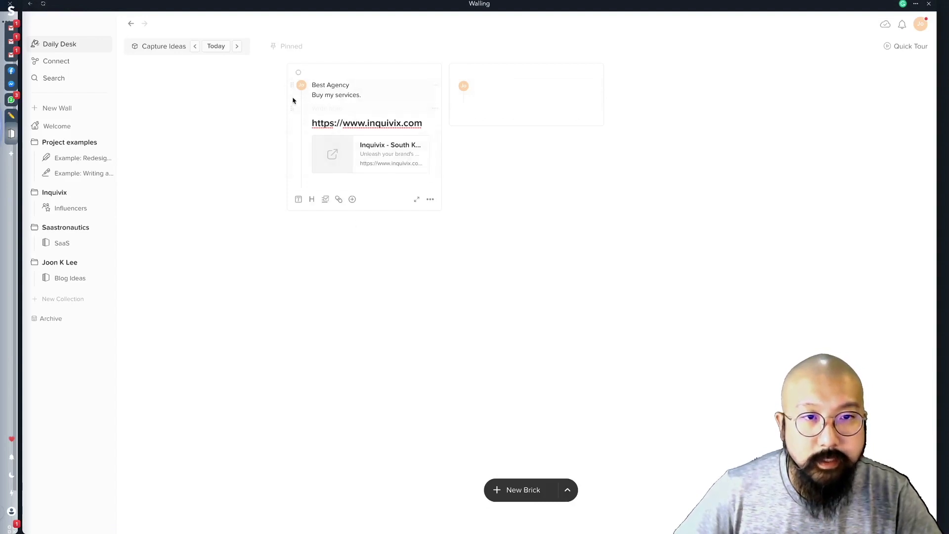
Tag the first brick with a newly created Agencies node.
{"action": "left_click", "coordinate": [299, 73]}
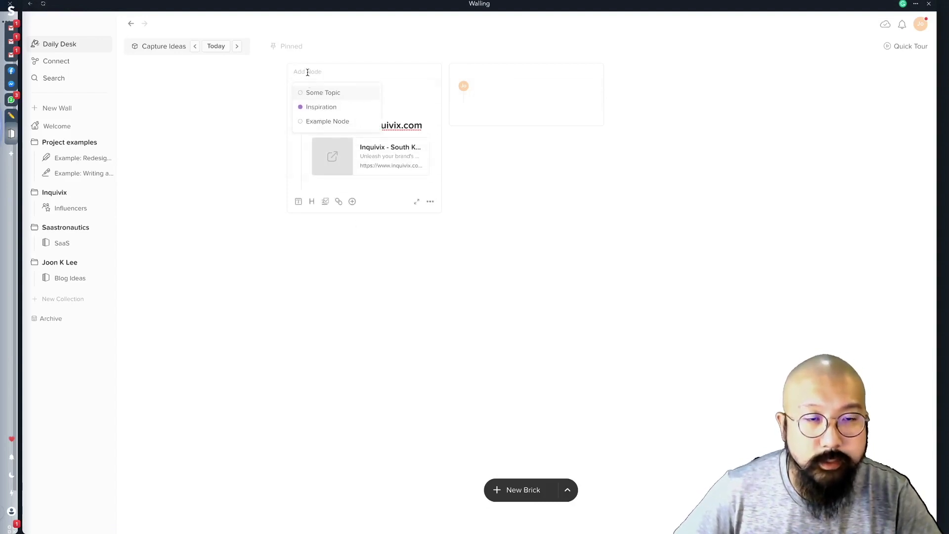
{"action": "type", "text": "Agencies"}
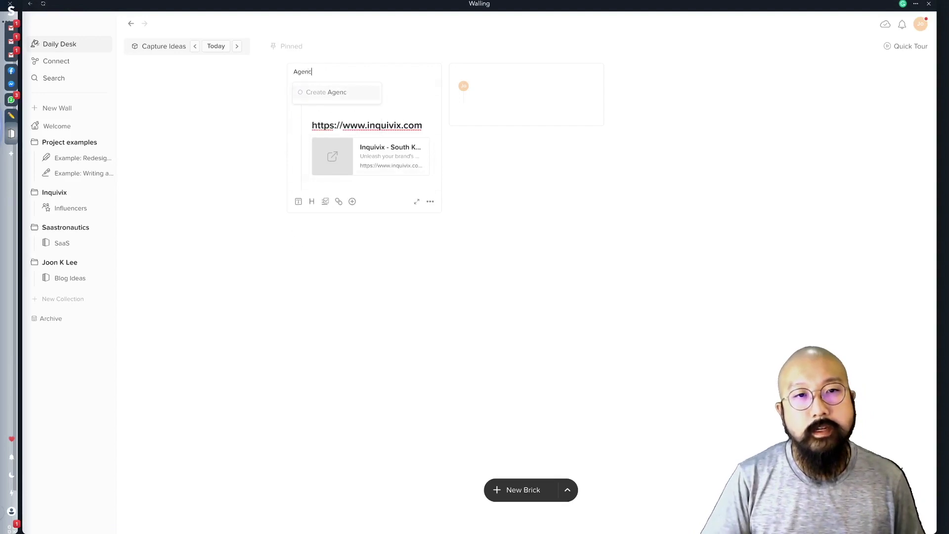
{"action": "left_click", "coordinate": [328, 93]}
{"action": "left_click", "coordinate": [519, 87]}
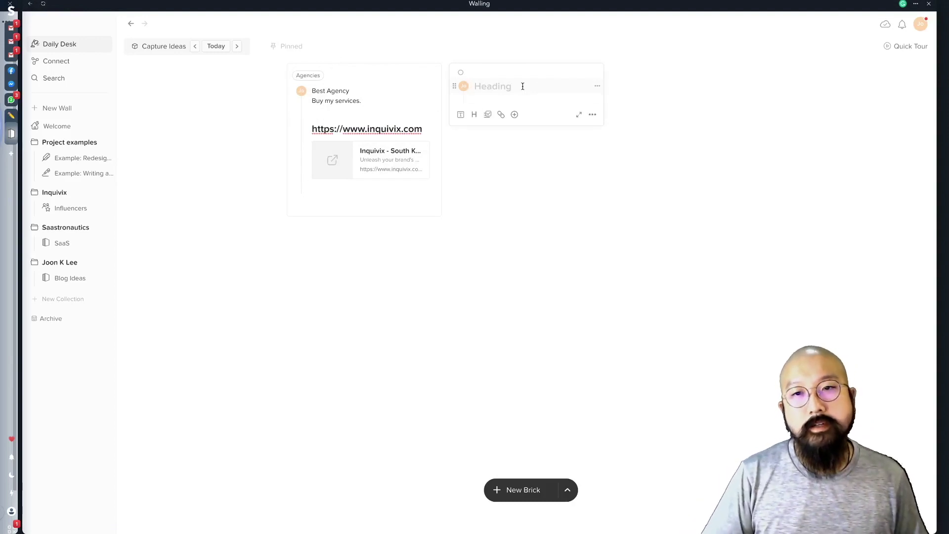
{"action": "type", "text": "Best Man"}
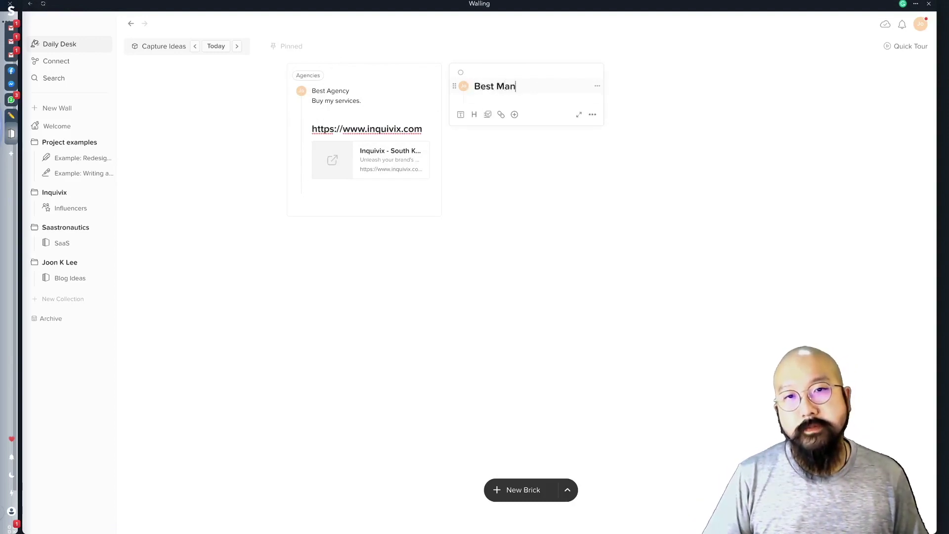
{"action": "type", "text": " Alive"}
{"action": "key", "text": "Return"}
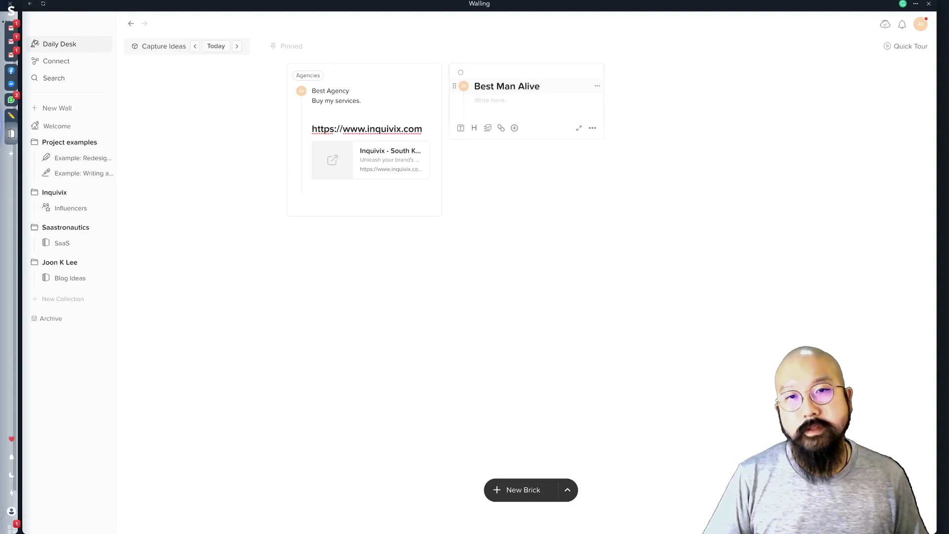
{"action": "type", "text": "https://"}
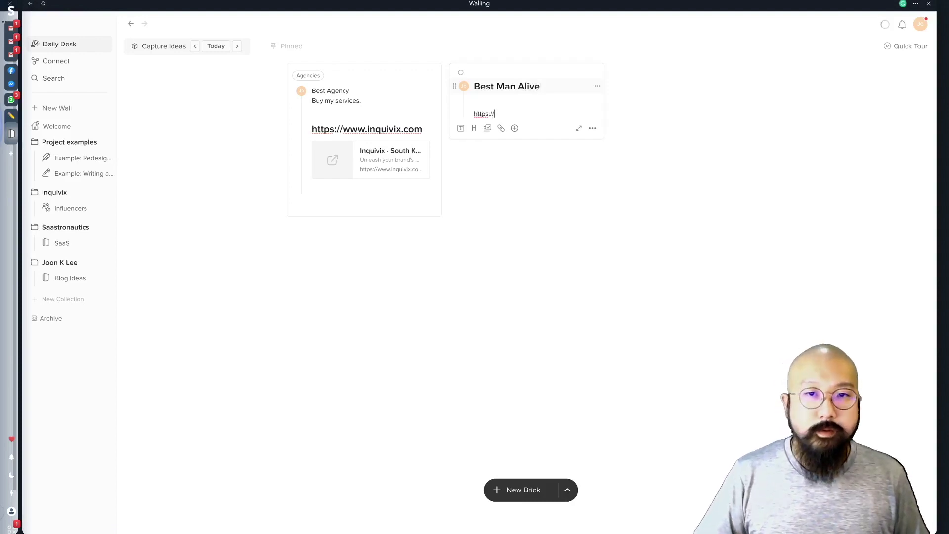
{"action": "type", "text": "www.j"}
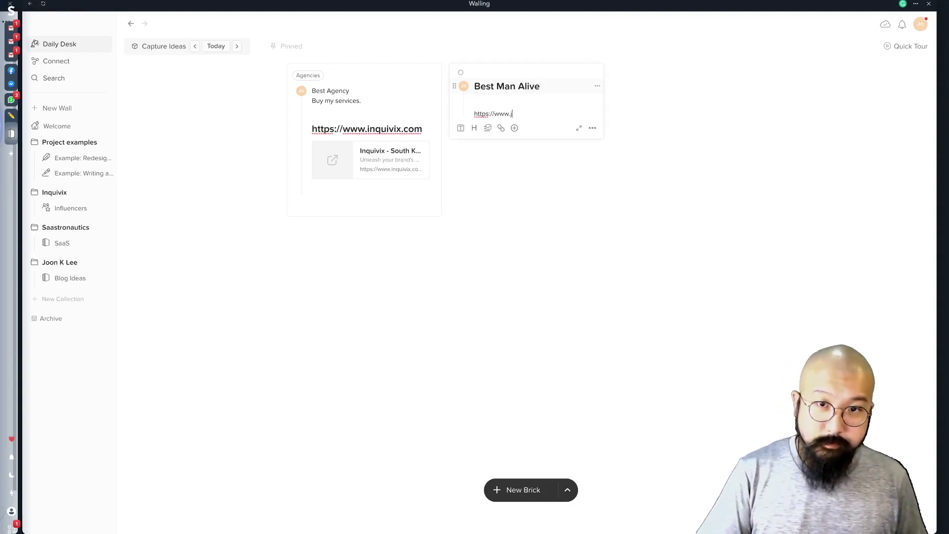
{"action": "type", "text": "oonklee.com"}
{"action": "key", "text": "Return"}
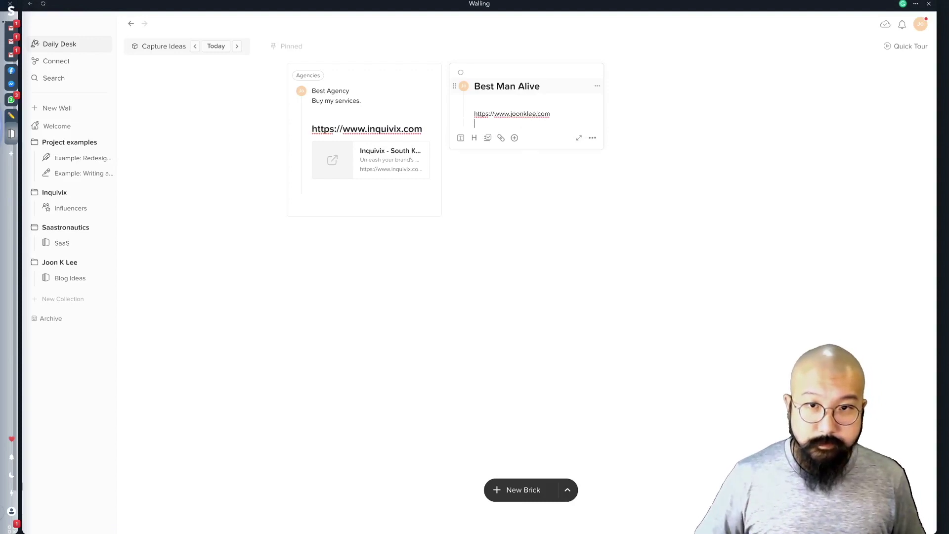
{"action": "left_click_drag", "start_coordinate": [559, 113], "coordinate": [472, 115]}
{"action": "key", "text": "ctrl+x"}
{"action": "key", "text": "ctrl+v"}
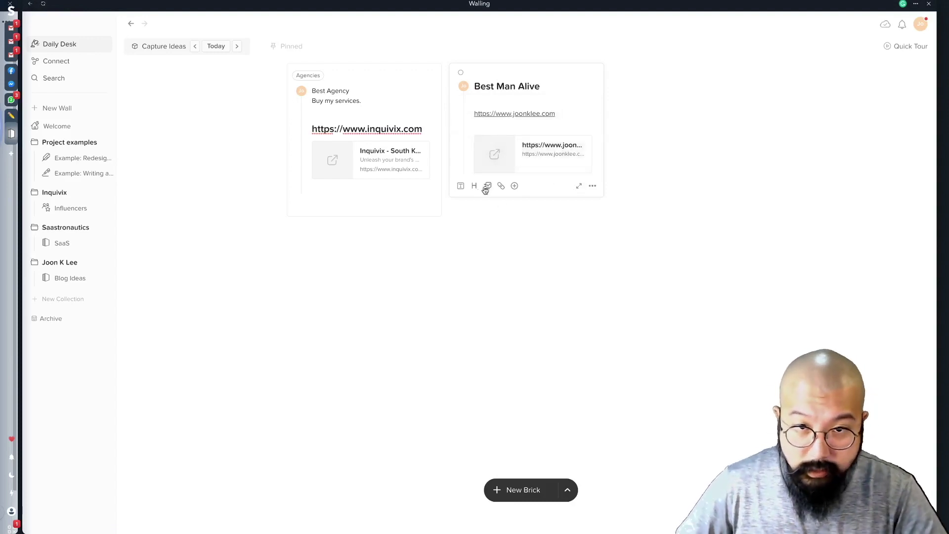
Add a checklist with items adsff, asdfafdsa, asdfasdf, adsfasfd and an empty fifth item.
{"action": "left_click", "coordinate": [488, 186]}
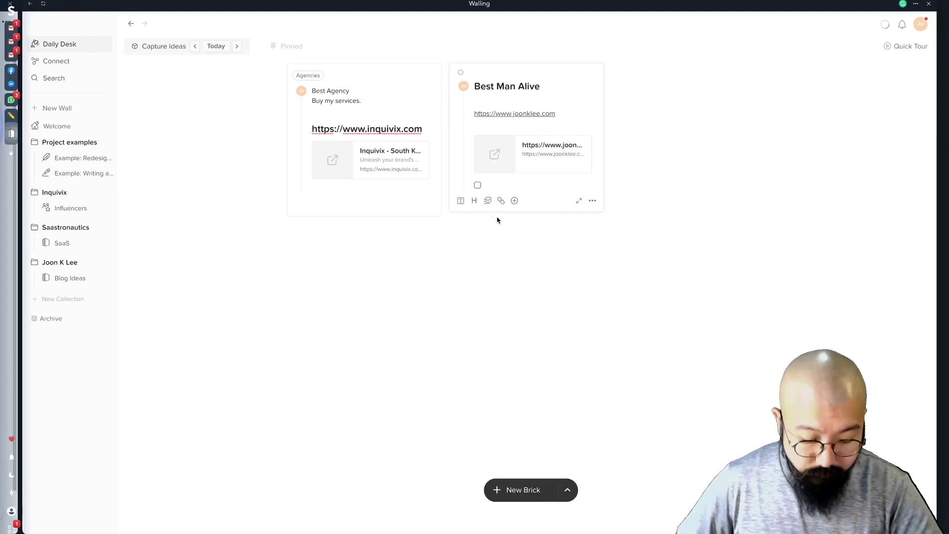
{"action": "type", "text": "adsff"}
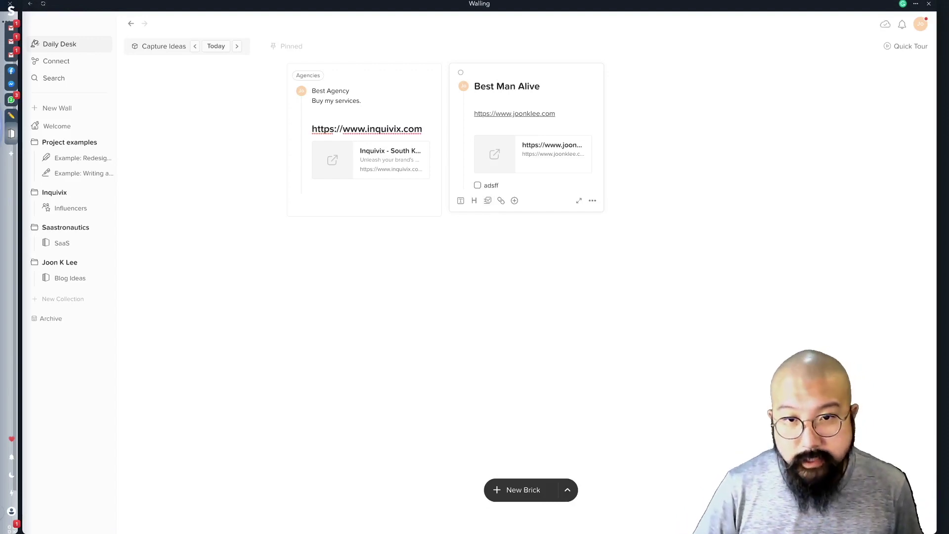
{"action": "key", "text": "Return"}
{"action": "type", "text": "asdfafdsa"}
{"action": "key", "text": "Return"}
{"action": "type", "text": "asdfasdf"}
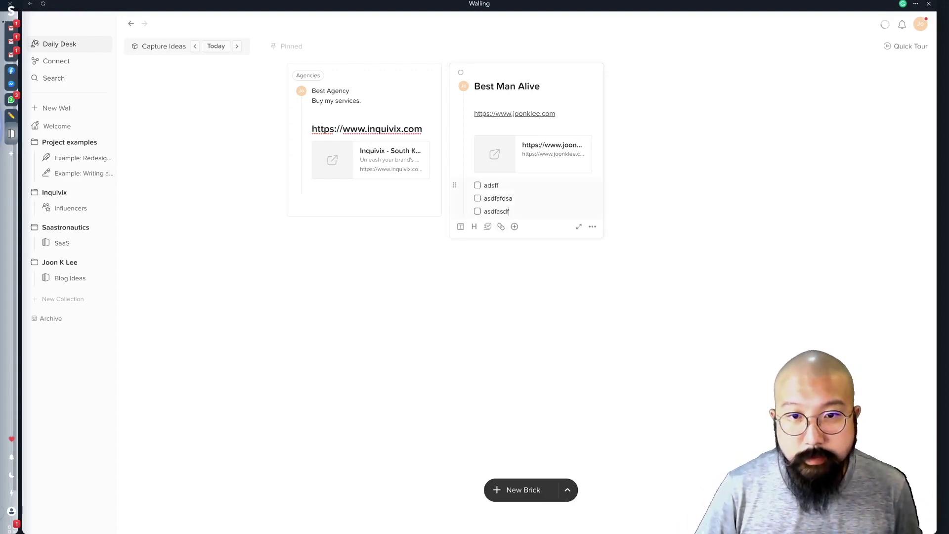
{"action": "key", "text": "Return"}
{"action": "type", "text": "adsfasfd"}
{"action": "key", "text": "Return"}
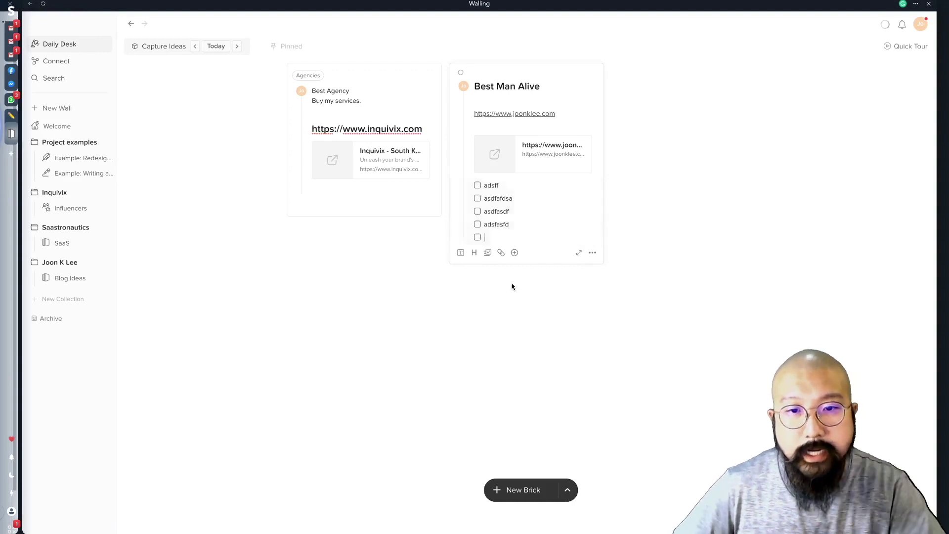
Check off the adsff and asdfasdf items, leaving completed items hidden.
{"action": "left_click", "coordinate": [477, 186]}
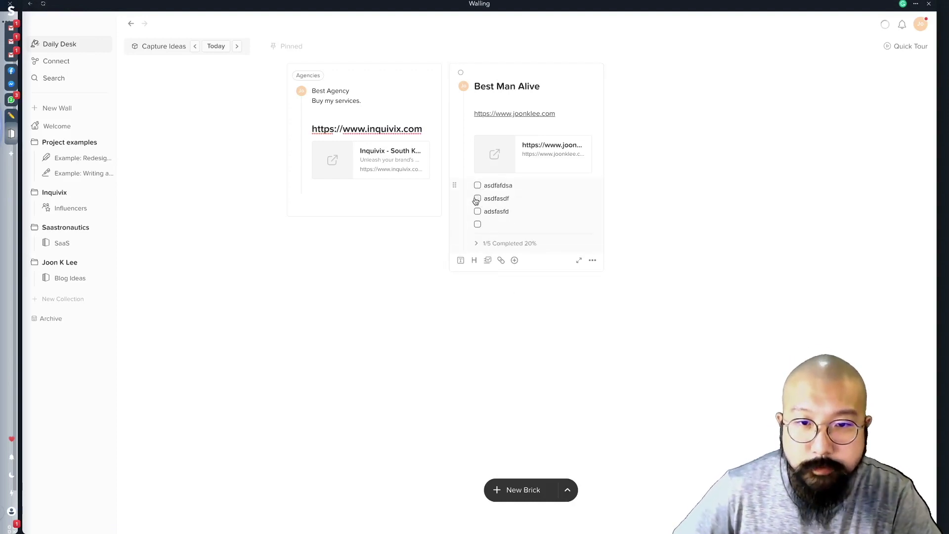
{"action": "left_click", "coordinate": [477, 198]}
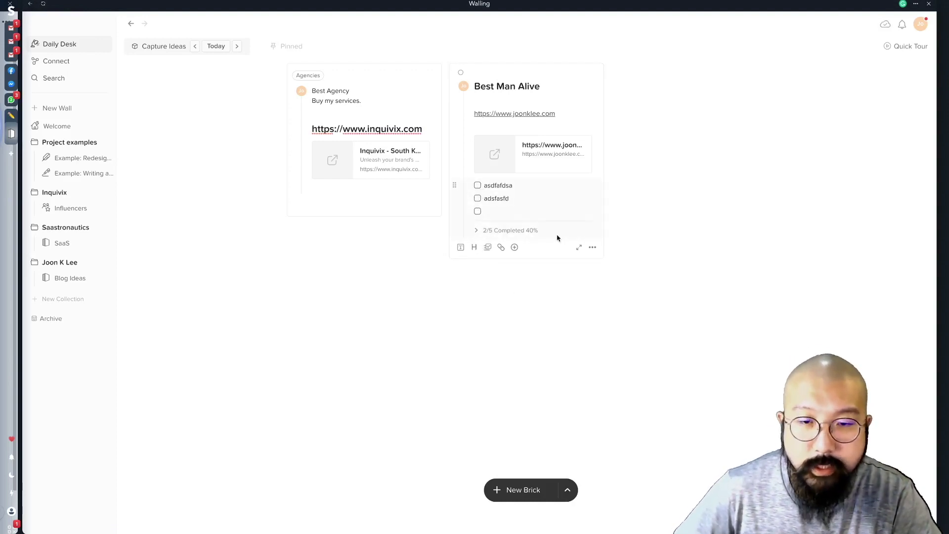
{"action": "left_click", "coordinate": [474, 231]}
{"action": "left_click", "coordinate": [475, 231]}
{"action": "left_click", "coordinate": [476, 231]}
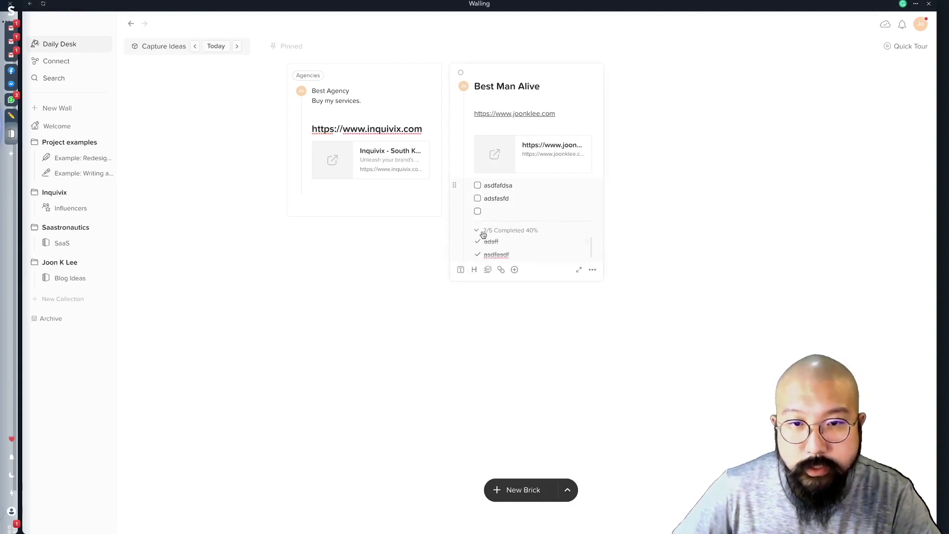
{"action": "left_click", "coordinate": [477, 231]}
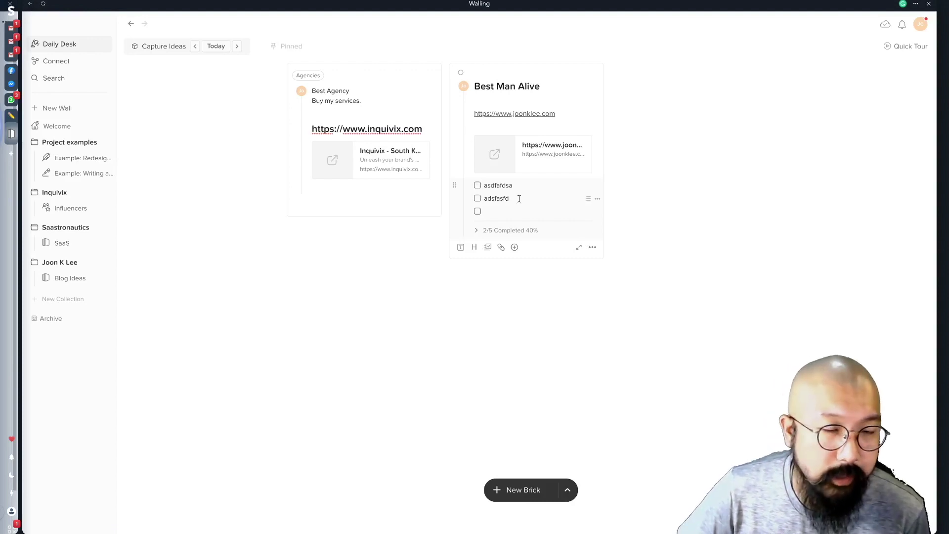
{"action": "left_click", "coordinate": [596, 249]}
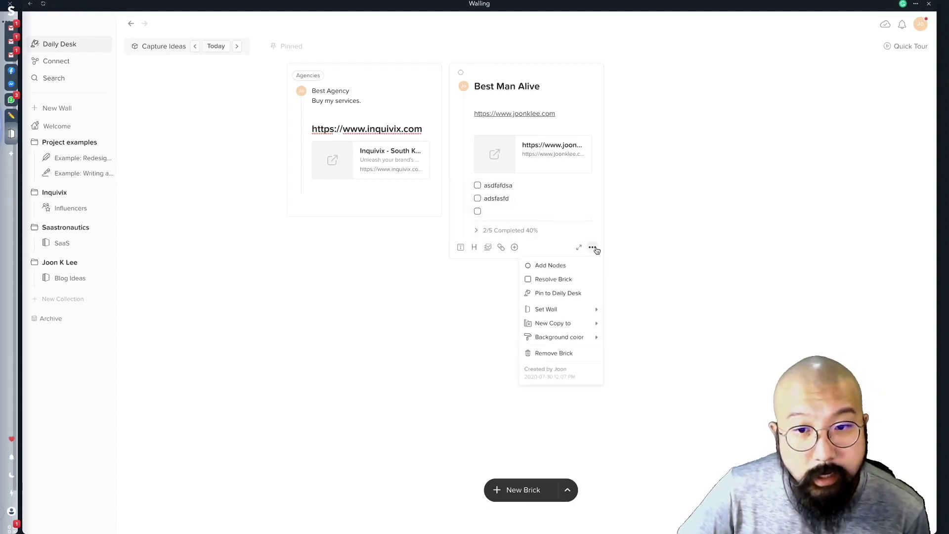
Resolve the Best Man Alive brick and expand the Resolved (1) section.
{"action": "left_click", "coordinate": [580, 279]}
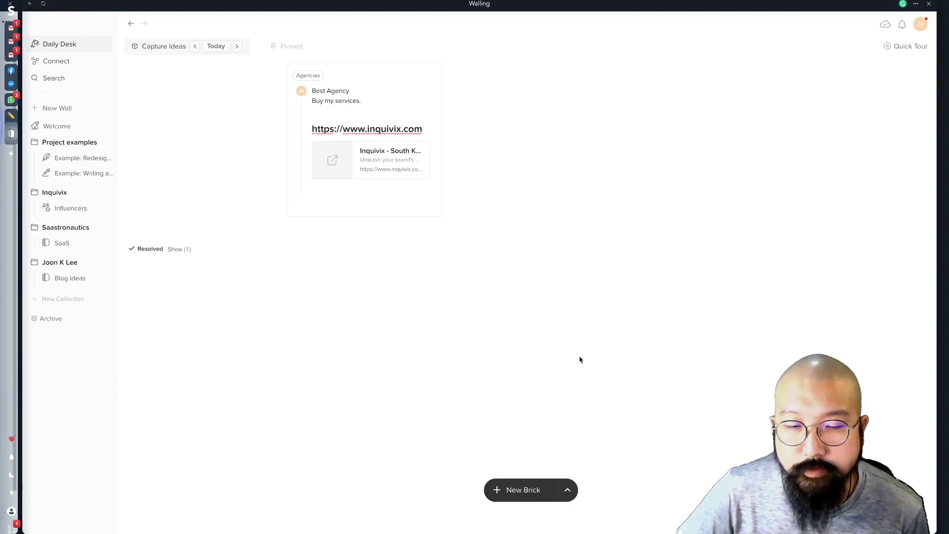
{"action": "left_click", "coordinate": [184, 251]}
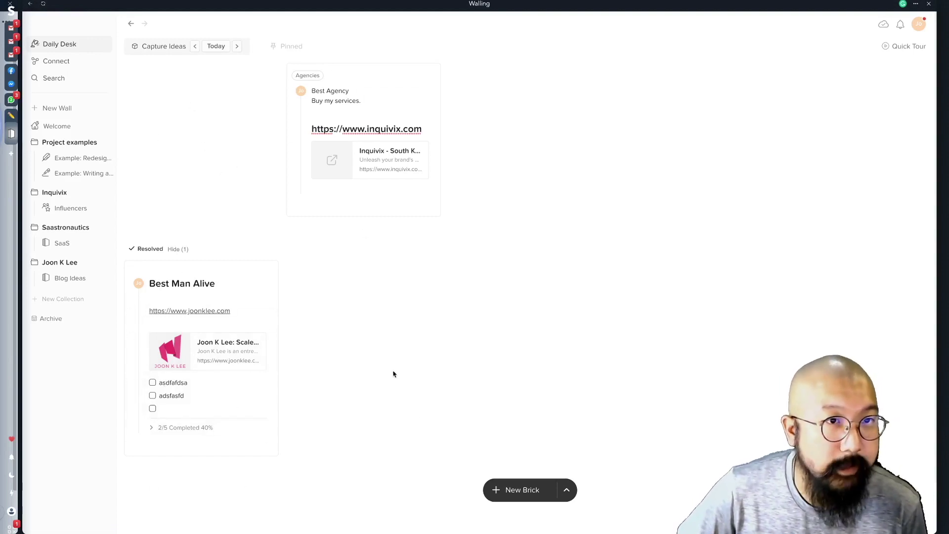
{"action": "left_click", "coordinate": [92, 110]}
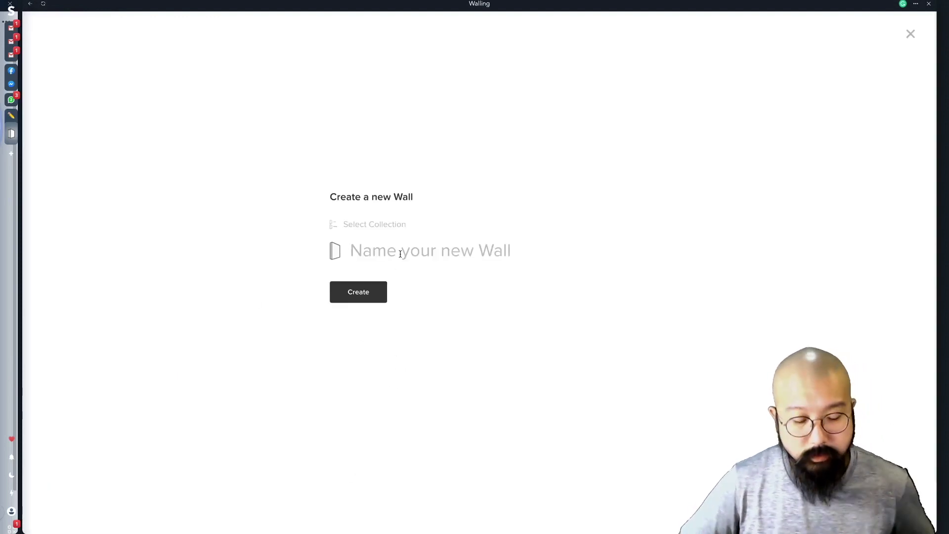
Create the 'Another Brick' wall with a Pink brick containing asdf lines.
{"action": "type", "text": "Another Brick"}
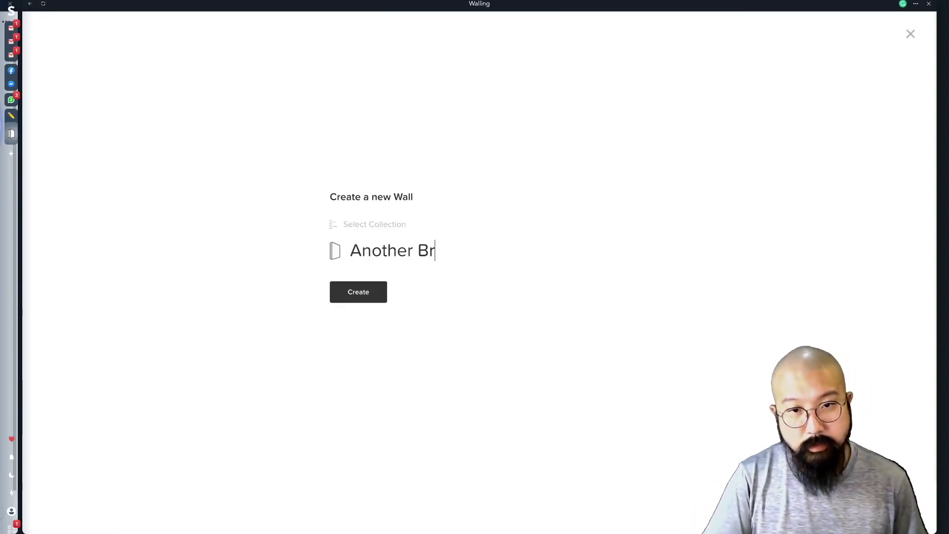
{"action": "left_click", "coordinate": [363, 293]}
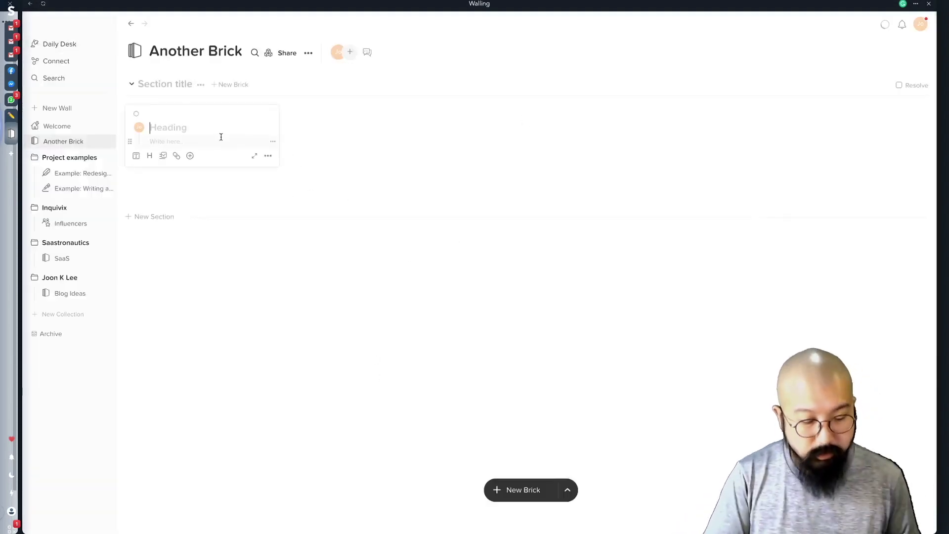
{"action": "type", "text": "Pink"}
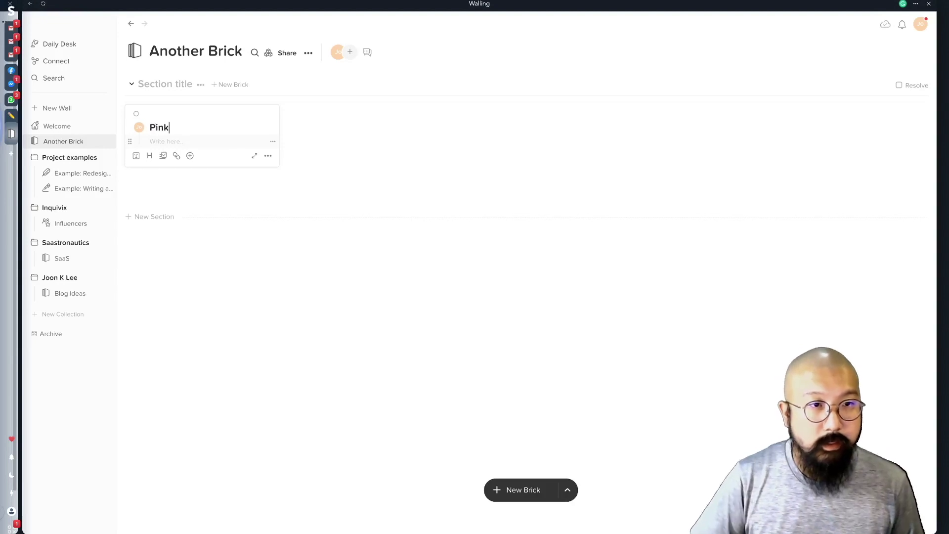
{"action": "key", "text": "Return"}
{"action": "type", "text": "www.pi"}
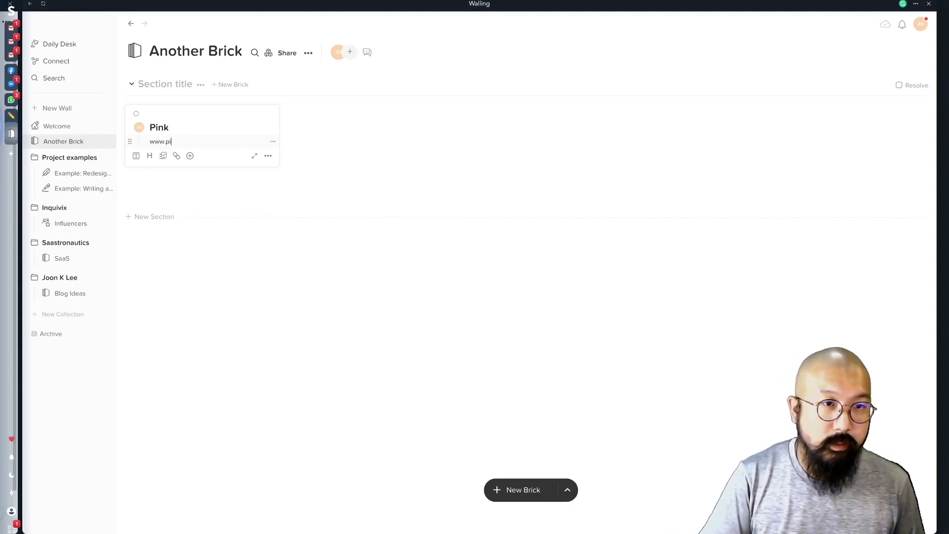
{"action": "key", "text": "BackSpace"}
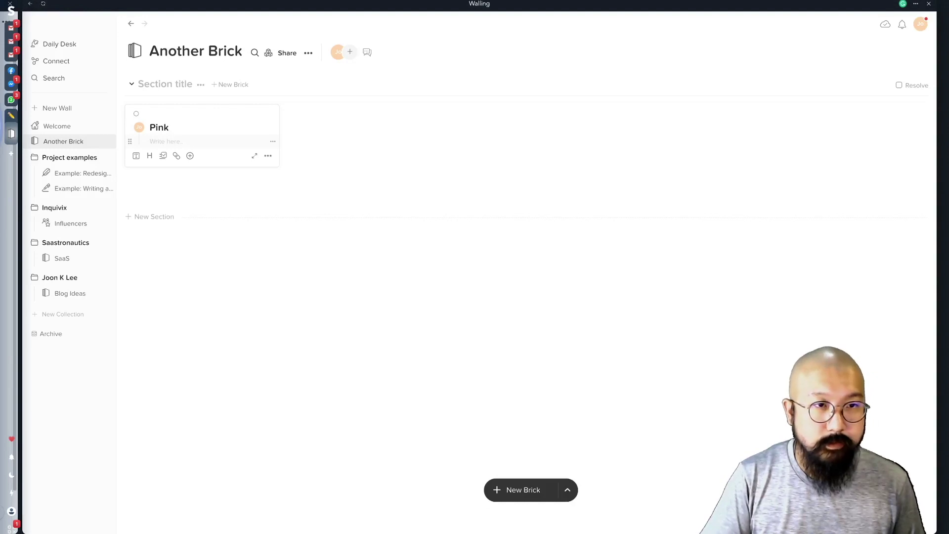
{"action": "type", "text": "asdf"}
{"action": "key", "text": "Return"}
{"action": "type", "text": "asdf"}
{"action": "key", "text": "Return"}
{"action": "type", "text": "asdf"}
{"action": "key", "text": "Return"}
{"action": "type", "text": "asdf"}
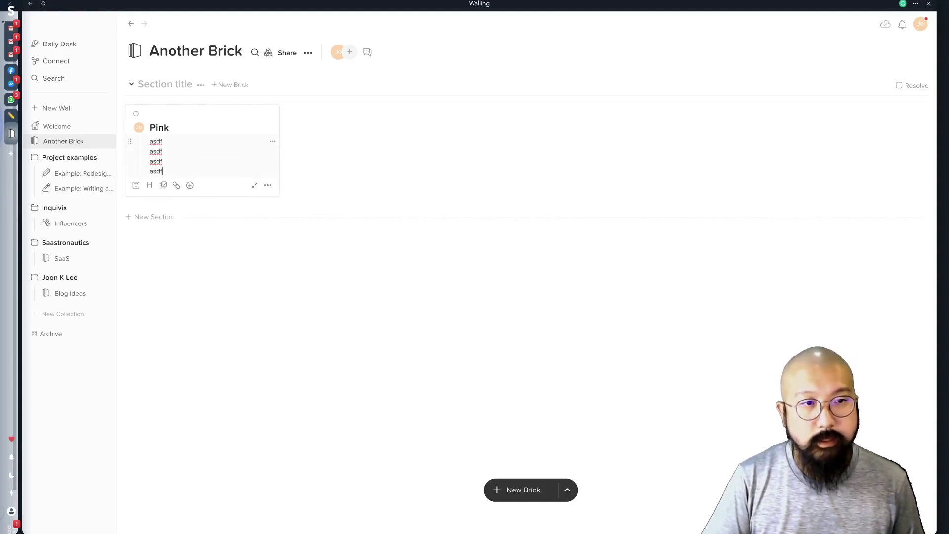
{"action": "key", "text": "Return"}
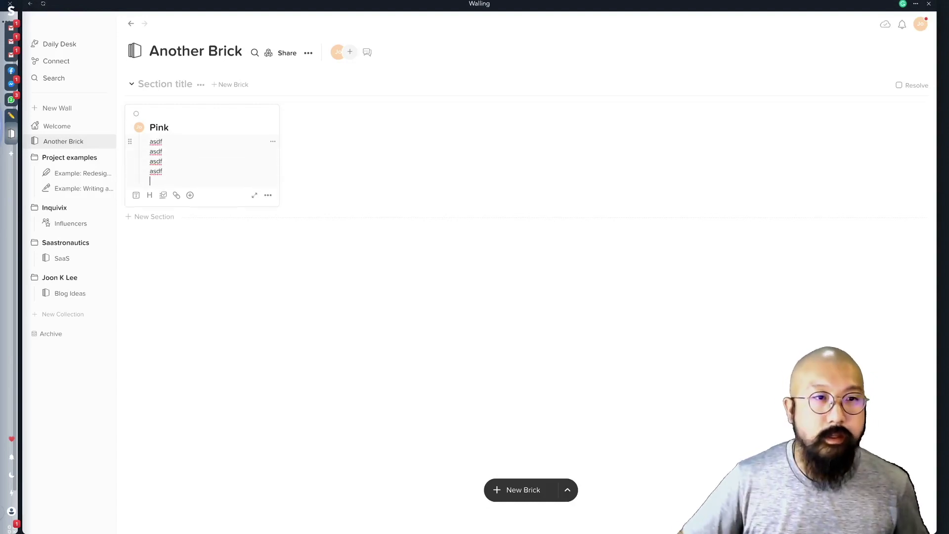
Add the efficientconversions.com website link to the Pink brick.
{"action": "left_click", "coordinate": [177, 196]}
{"action": "key", "text": "ctrl+v"}
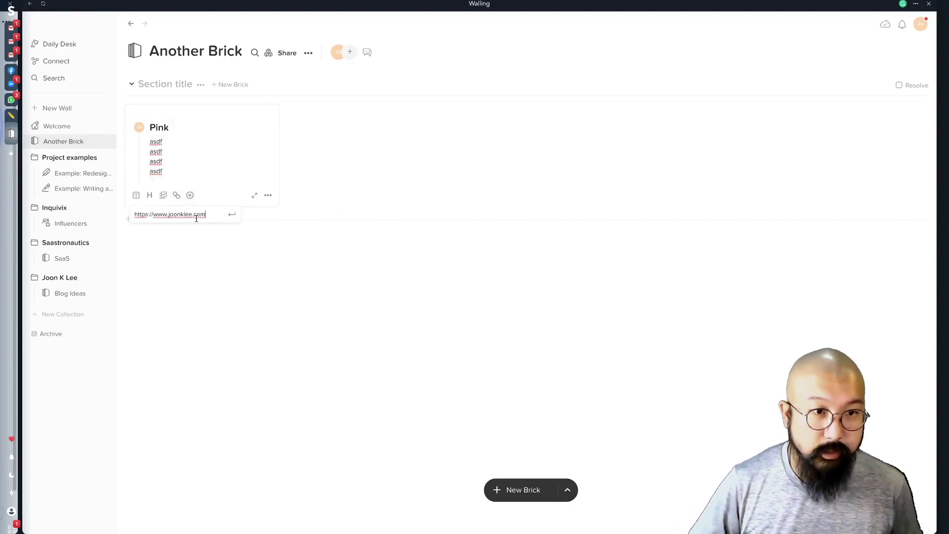
{"action": "key", "text": "ctrl+a"}
{"action": "type", "text": "h"}
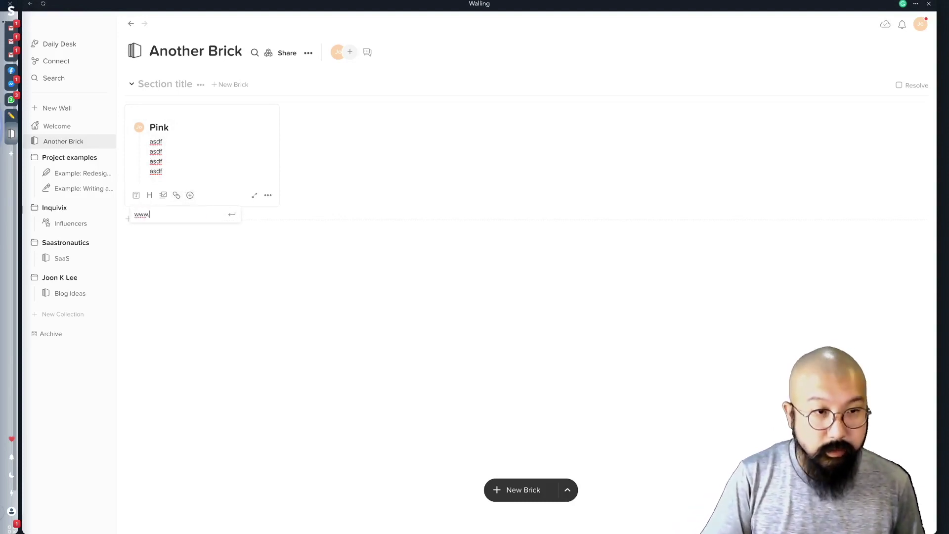
{"action": "type", "text": "ficientconversions.com"}
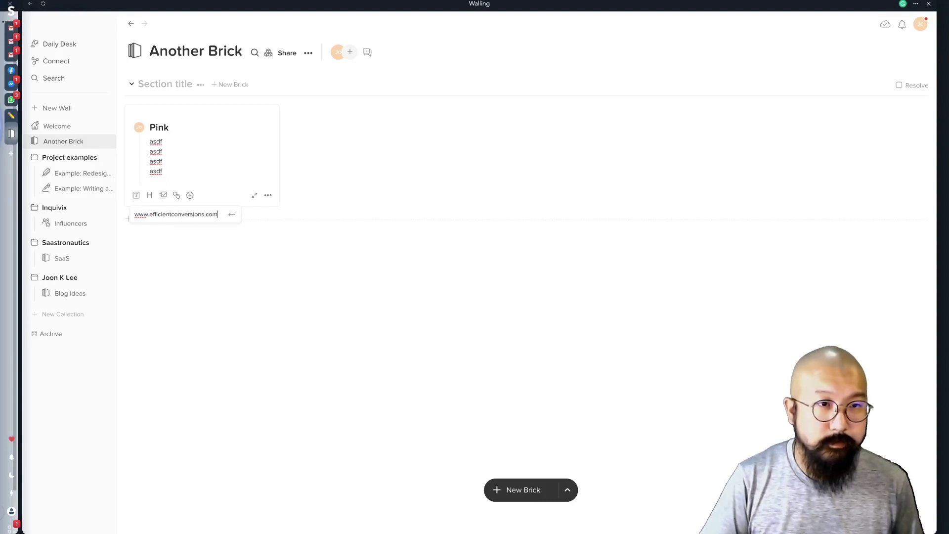
{"action": "key", "text": "Return"}
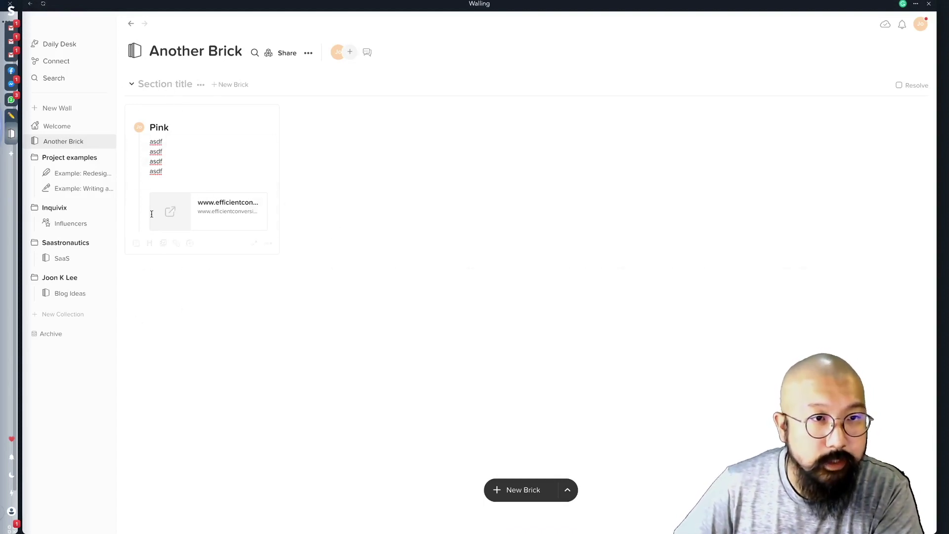
Add two empty sections below the Pink brick's section and begin editing the second section's title.
{"action": "left_click", "coordinate": [149, 269]}
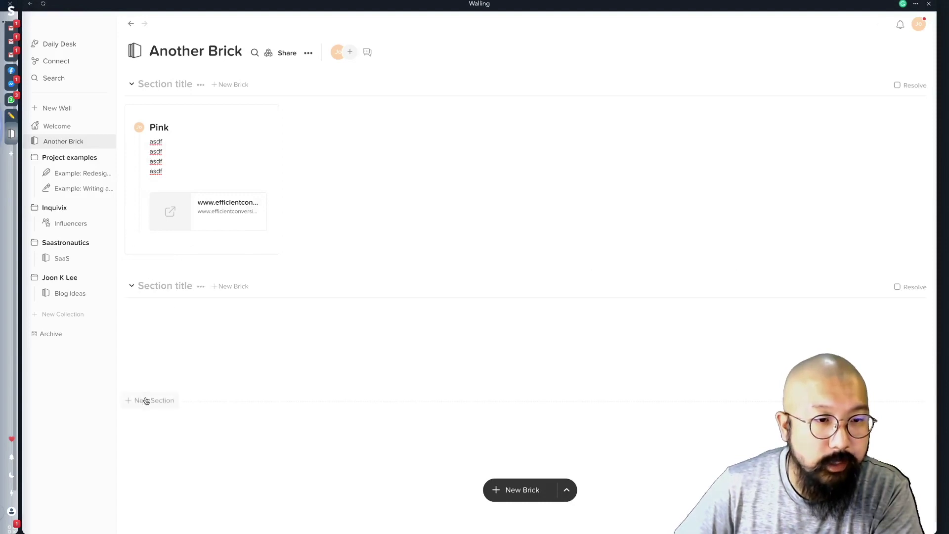
{"action": "left_click", "coordinate": [146, 399]}
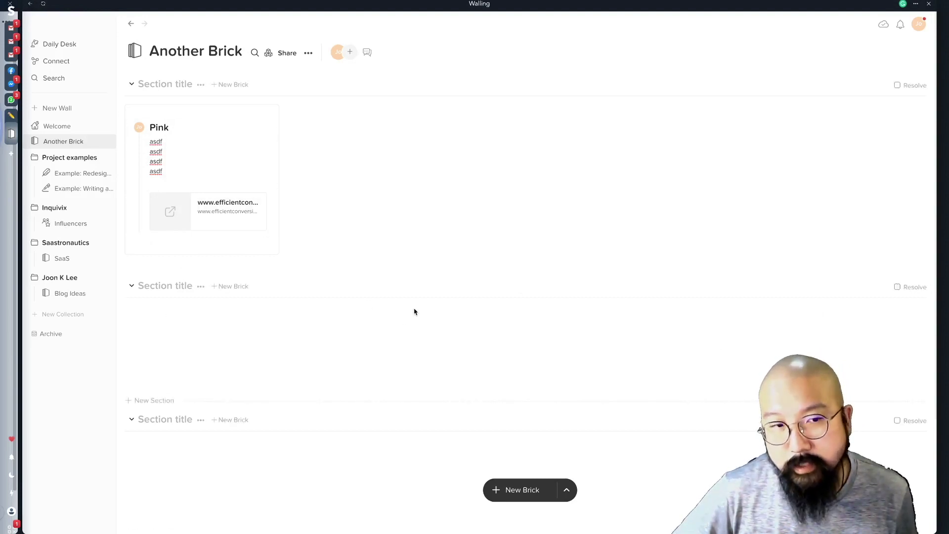
{"action": "left_click", "coordinate": [149, 282]}
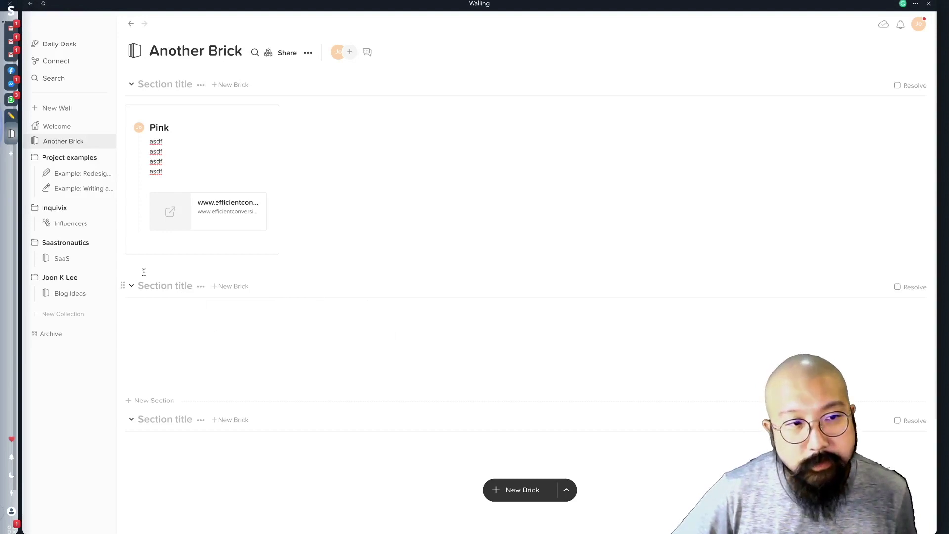
Title the second section 'Youtube Influencer' and mark it resolved.
{"action": "type", "text": "Youtube"}
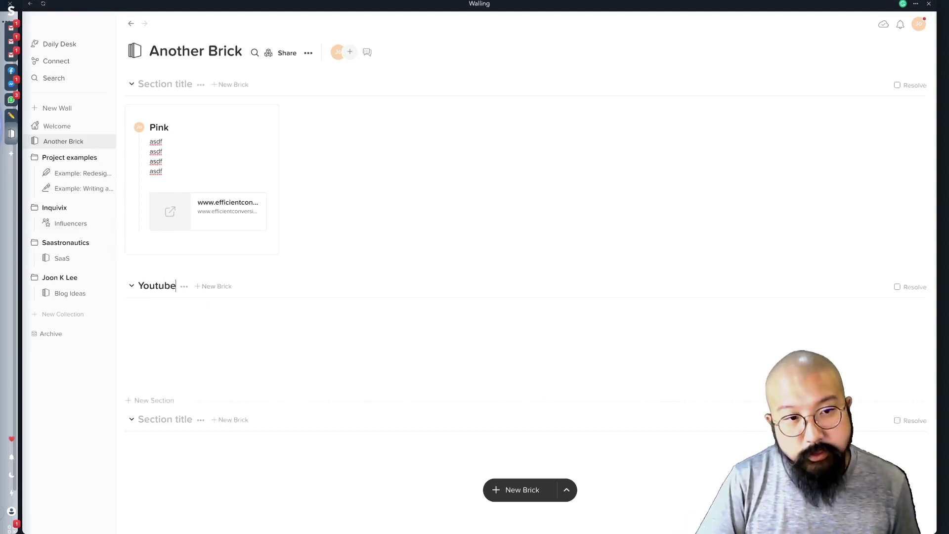
{"action": "type", "text": " Influencer"}
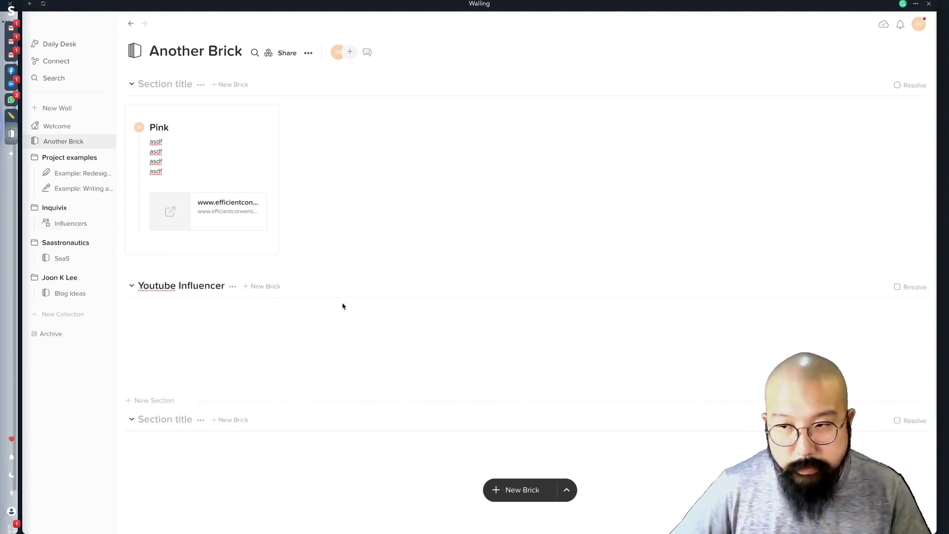
{"action": "left_click", "coordinate": [897, 287]}
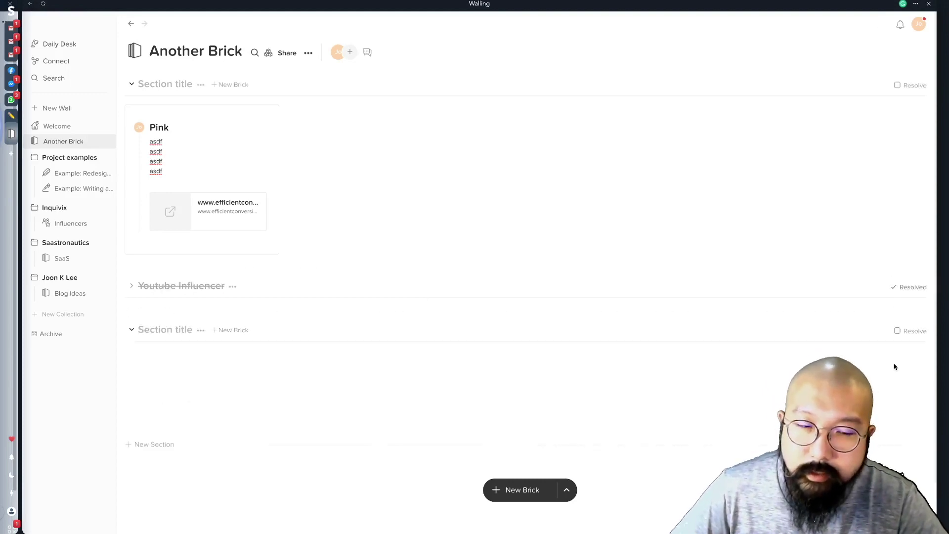
{"action": "scroll", "coordinate": [540, 448], "scroll_direction": "down", "scroll_amount": 2}
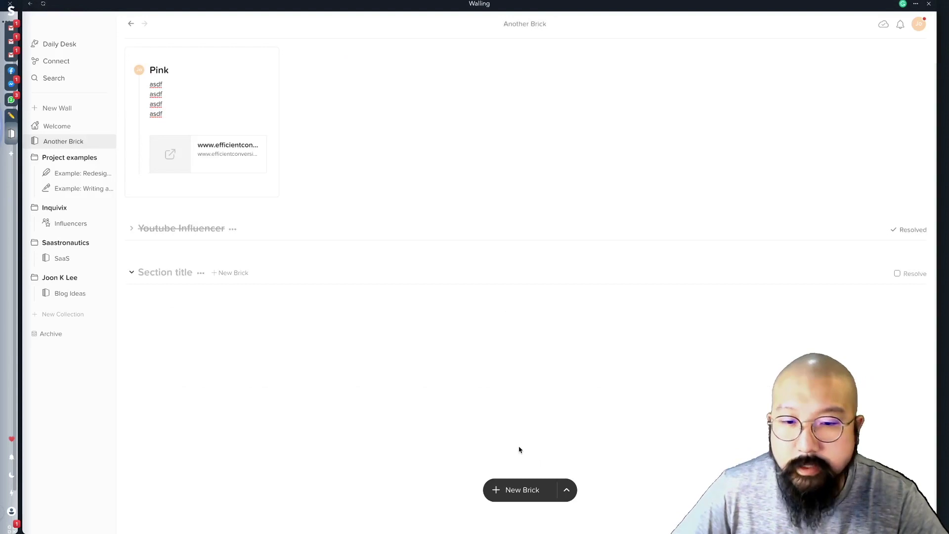
Check the collapsed, struck-through section, then go to the Welcome wall.
{"action": "scroll", "coordinate": [282, 399], "scroll_direction": "up", "scroll_amount": 2}
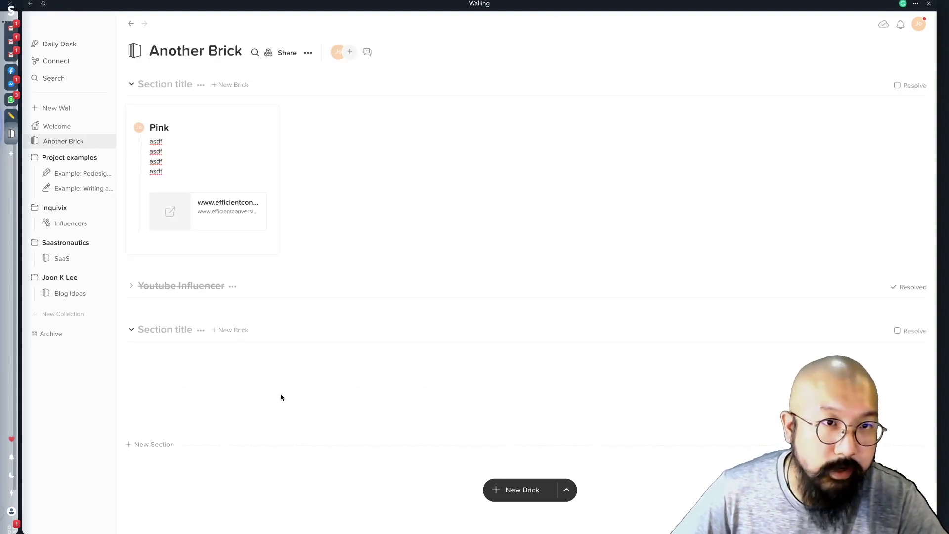
{"action": "scroll", "coordinate": [281, 395], "scroll_direction": "down", "scroll_amount": 2}
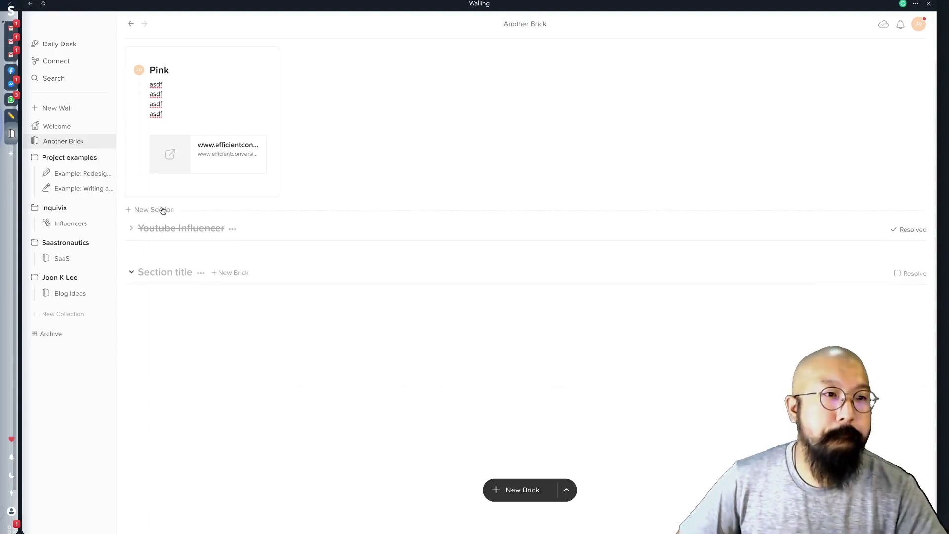
{"action": "left_click", "coordinate": [66, 127]}
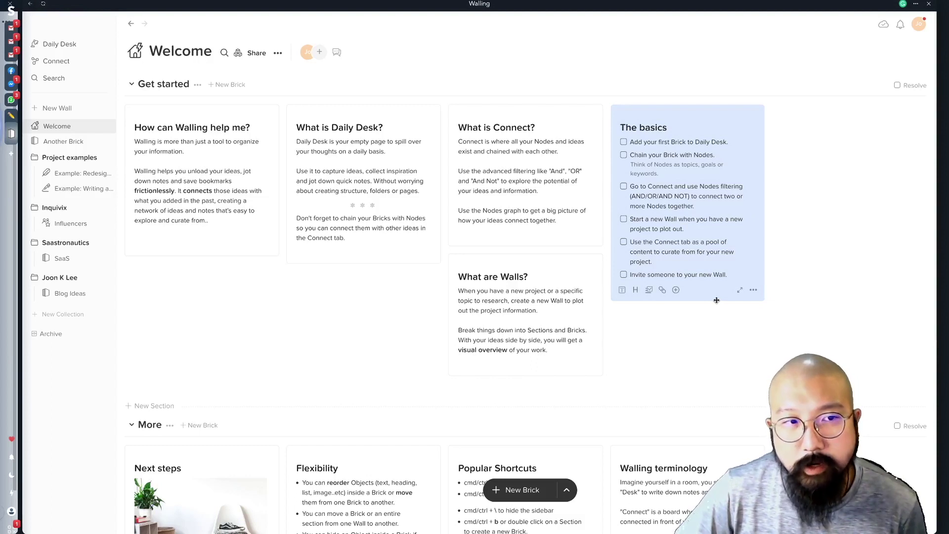
Scroll the Welcome wall past Get started to the More bricks, from Next steps to Walling terminology.
{"action": "scroll", "coordinate": [717, 299], "scroll_direction": "down", "scroll_amount": 1}
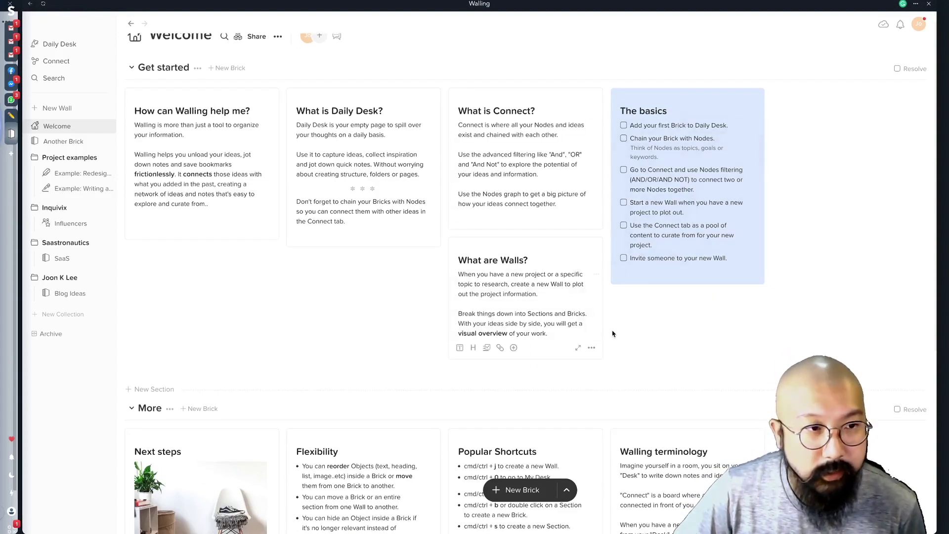
{"action": "scroll", "coordinate": [630, 368], "scroll_direction": "down", "scroll_amount": 10}
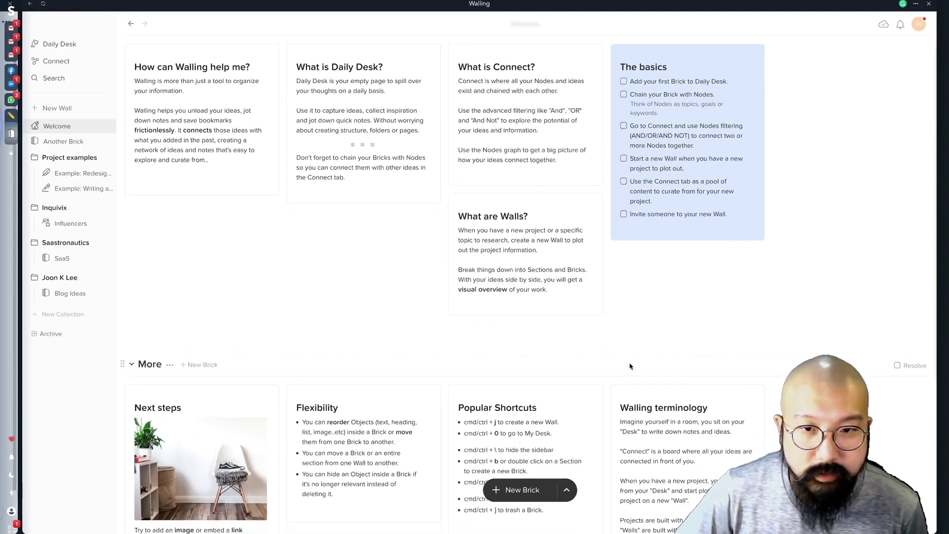
{"action": "scroll", "coordinate": [624, 357], "scroll_direction": "down", "scroll_amount": 2}
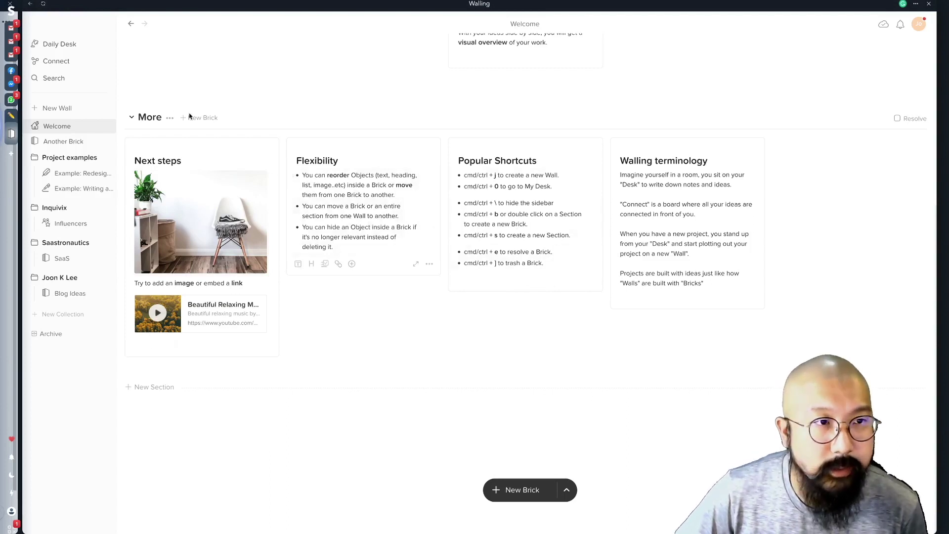
View the Connect nodes (Agencies, Example Node, Some Topic) as a graph, then as folders.
{"action": "left_click", "coordinate": [72, 66]}
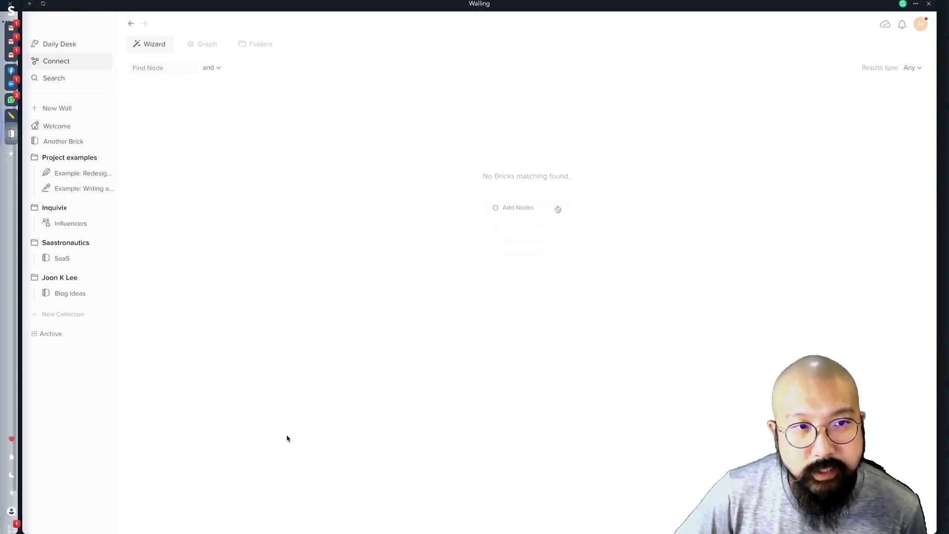
{"action": "left_click", "coordinate": [211, 48]}
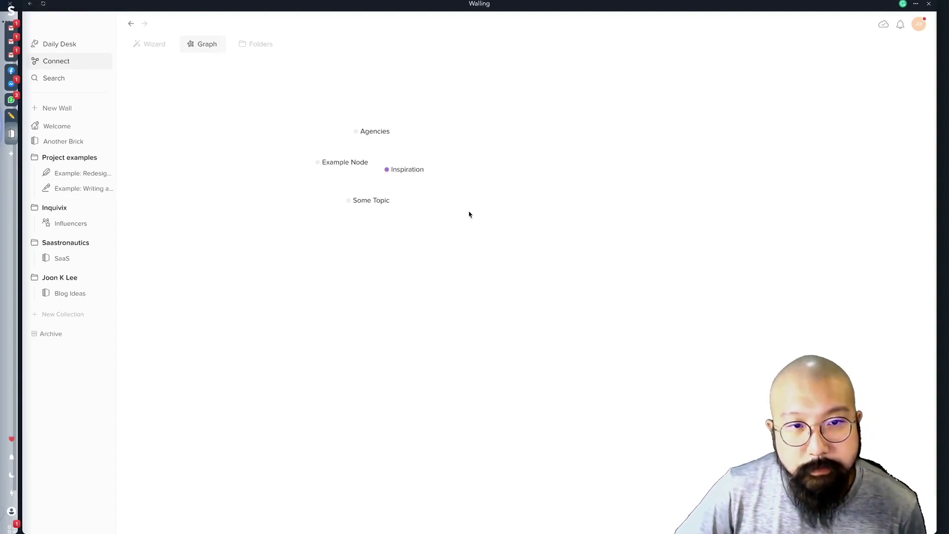
{"action": "key", "text": "ctrl+Up"}
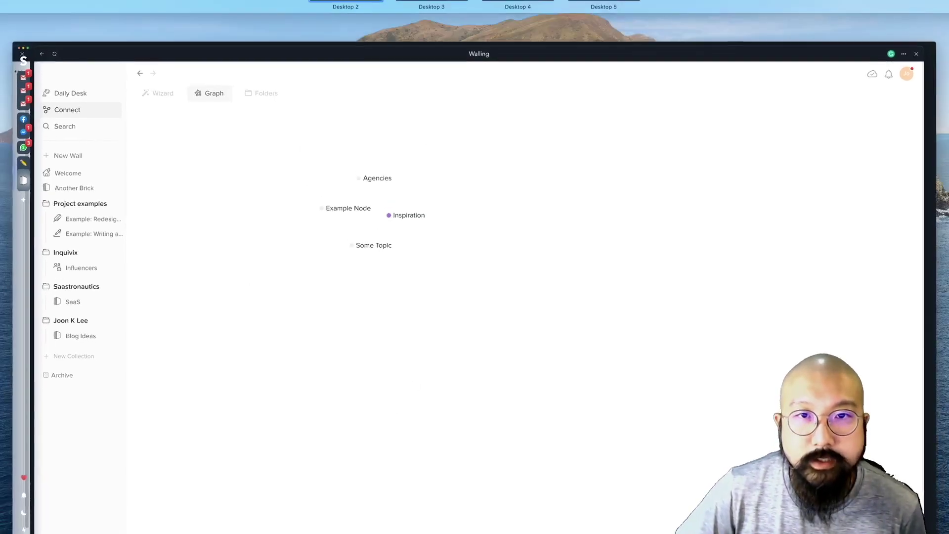
{"action": "left_click", "coordinate": [504, 157]}
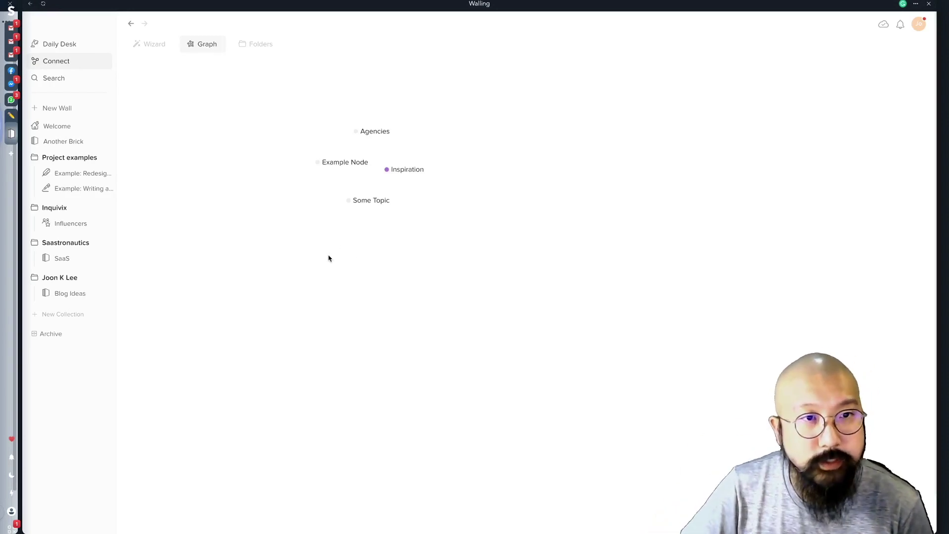
{"action": "left_click", "coordinate": [261, 44]}
{"action": "left_click", "coordinate": [919, 24]}
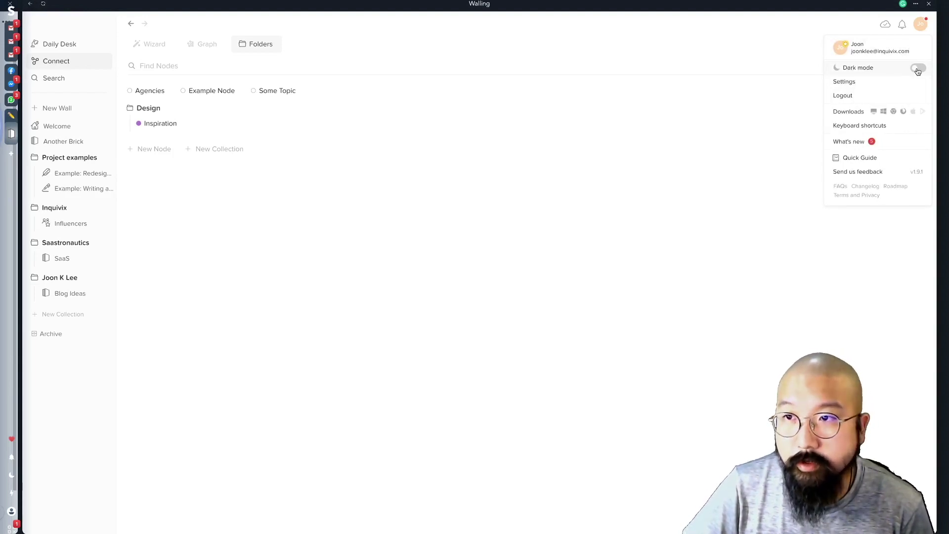
Turn on the Dark mode toggle in the account menu.
{"action": "left_click", "coordinate": [918, 69]}
{"action": "left_click", "coordinate": [580, 288]}
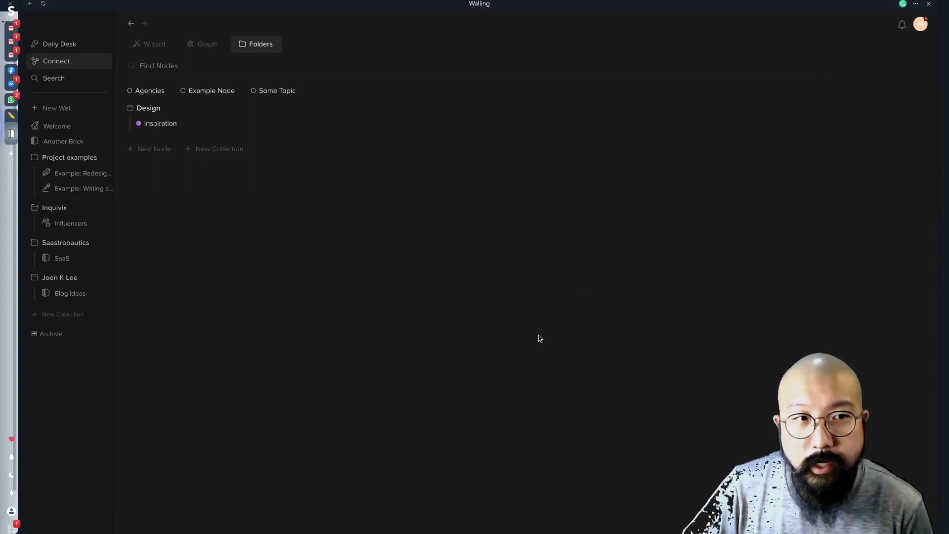
{"action": "left_click", "coordinate": [924, 27]}
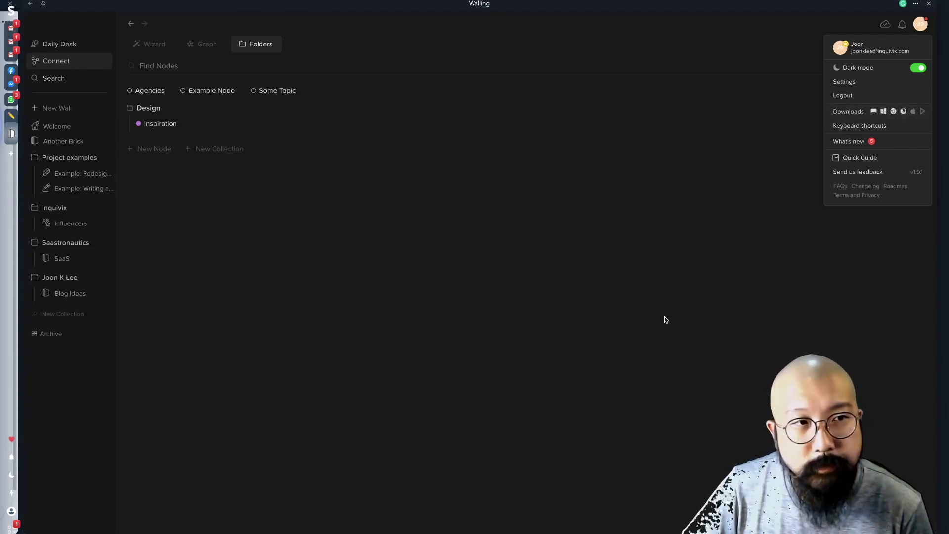
{"action": "key", "text": "Escape"}
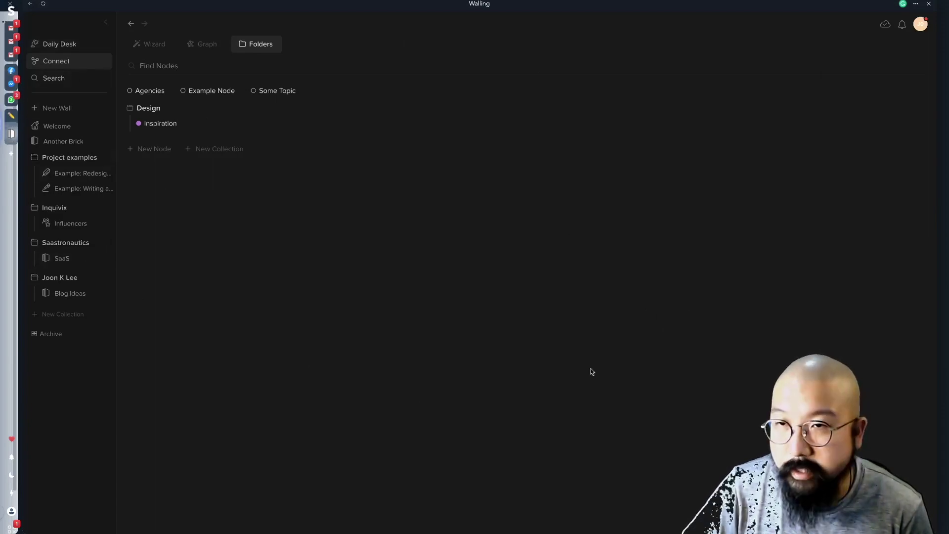
Reopen and dismiss the account menu, then return to the Daily Desk.
{"action": "left_click", "coordinate": [921, 25]}
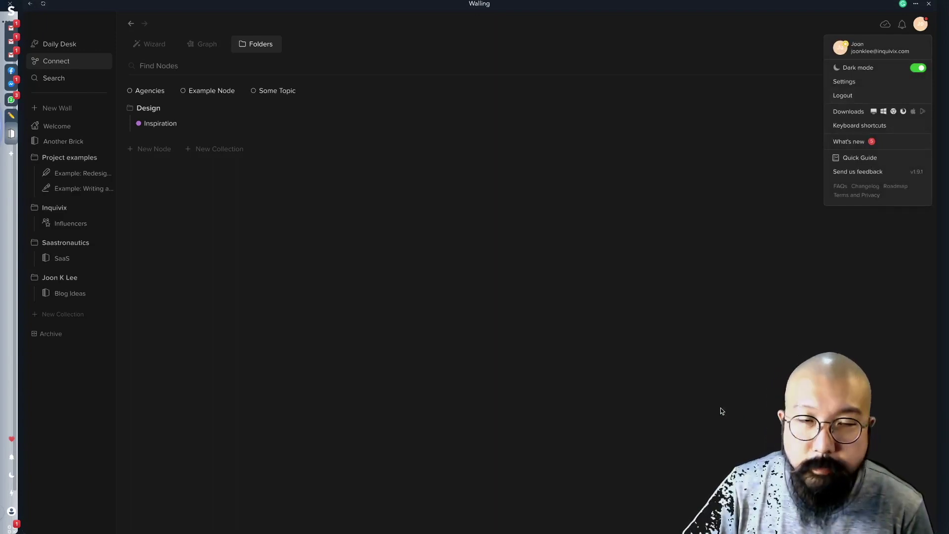
{"action": "left_click", "coordinate": [584, 379]}
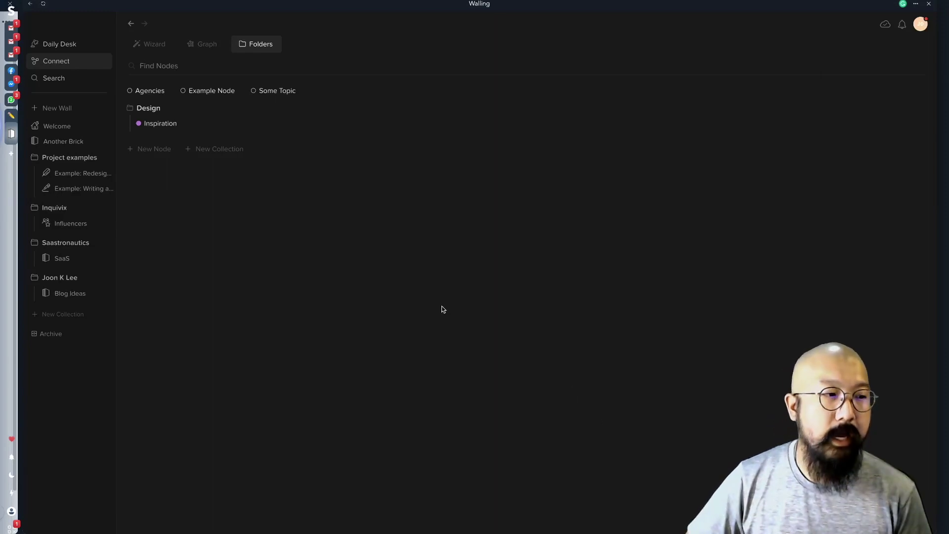
{"action": "left_click", "coordinate": [54, 44]}
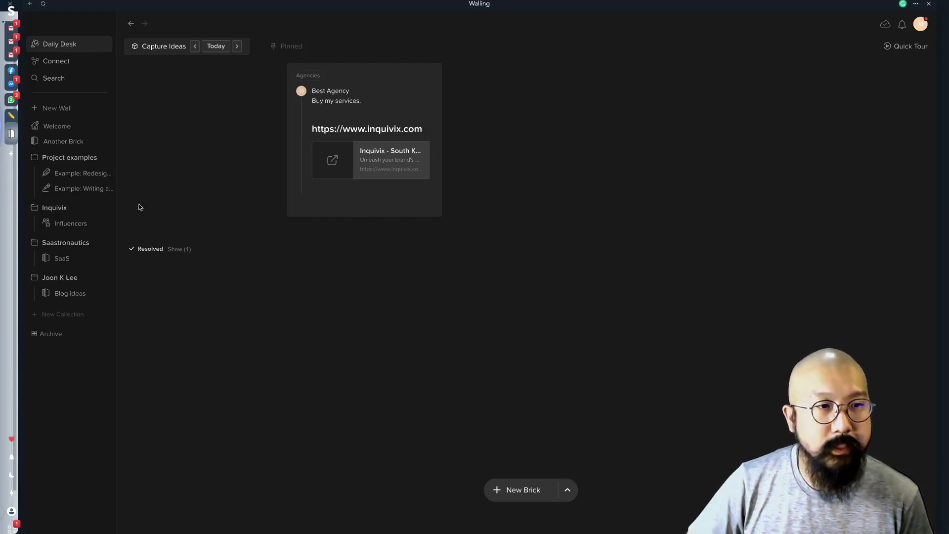
Switch from the dark-mode Daily Desk to the Welcome wall.
{"action": "left_click", "coordinate": [72, 127]}
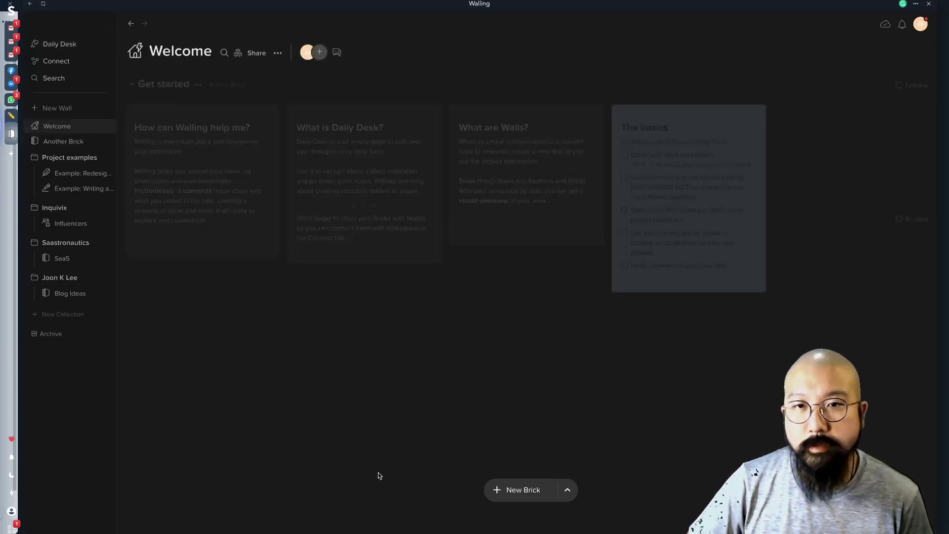